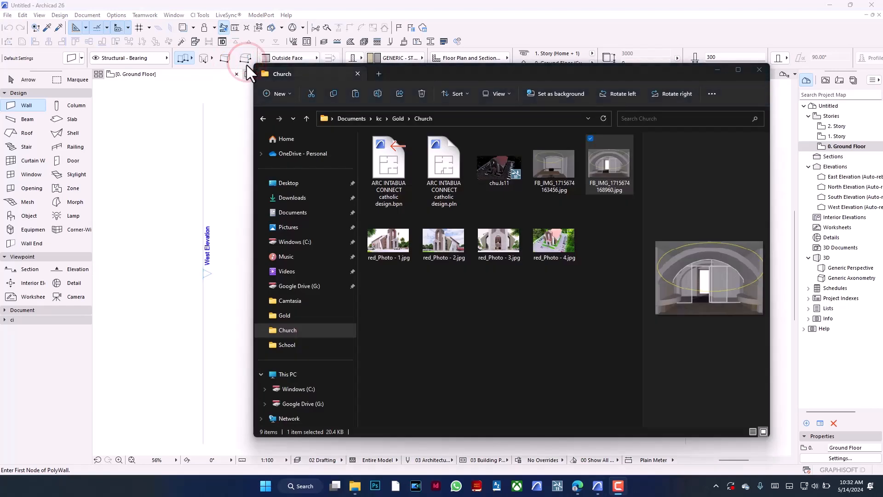
Step: Place FB_IMG_1715674168960.jpg and FB_IMG_1715674163456.jpg from the Church folder onto the ground floor plan
{"action": "left_click_drag", "start_coordinate": [602, 159], "coordinate": [172, 140]}
{"action": "left_click", "coordinate": [550, 166]}
{"action": "left_click_drag", "start_coordinate": [553, 161], "coordinate": [169, 189]}
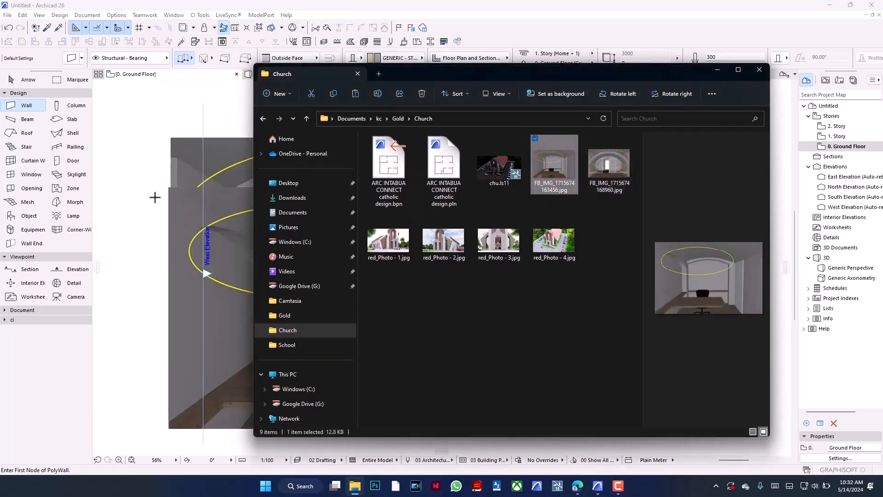
Step: Move the office reference image beside the glazed arch image so the two no longer overlap
{"action": "left_click", "coordinate": [18, 82]}
{"action": "scroll", "coordinate": [289, 185], "scroll_direction": "down", "scroll_amount": 2}
{"action": "left_click", "coordinate": [300, 272]}
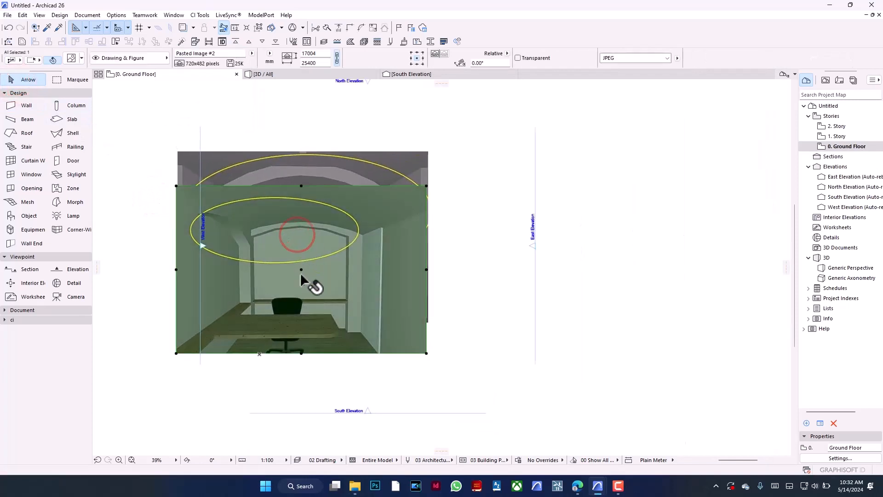
{"action": "left_click_drag", "start_coordinate": [303, 270], "coordinate": [568, 250]}
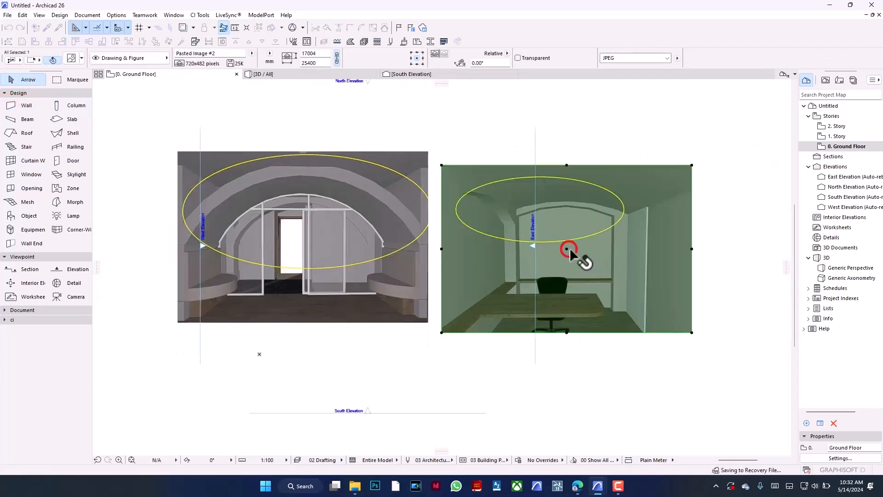
Step: Shrink the glazed arch reference image to half size, 12700 wide by 8678 high
{"action": "scroll", "coordinate": [667, 252], "scroll_direction": "up", "scroll_amount": 1}
{"action": "left_click", "coordinate": [276, 211]}
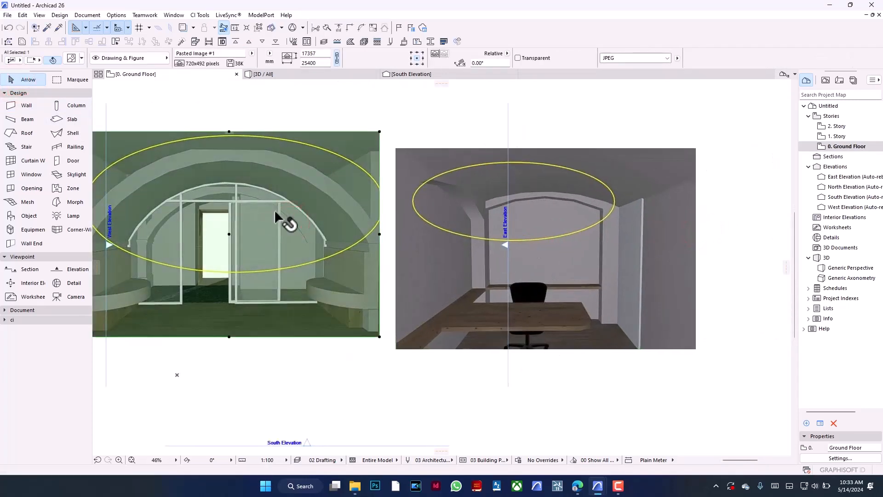
{"action": "scroll", "coordinate": [274, 210], "scroll_direction": "down", "scroll_amount": 1}
{"action": "left_click", "coordinate": [113, 145]}
{"action": "left_click", "coordinate": [233, 231]}
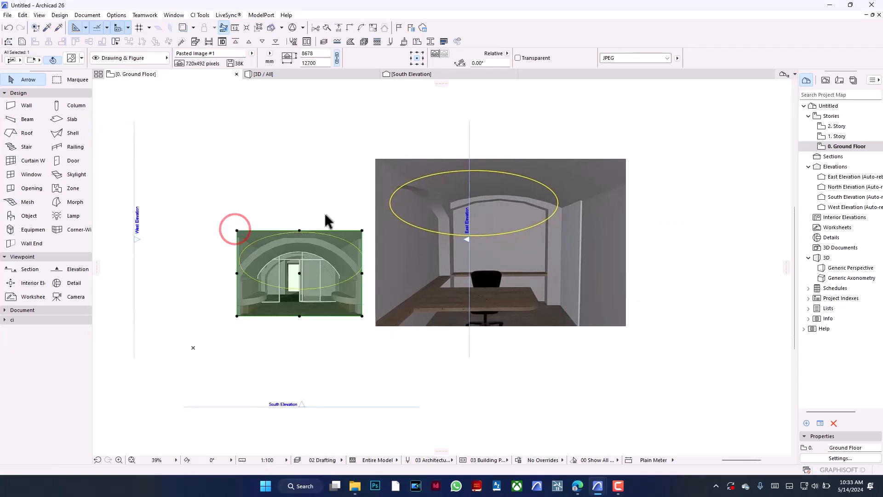
Step: Shrink the office reference image to half size, 12700 wide by 8502 high
{"action": "left_click", "coordinate": [367, 193]}
{"action": "left_click", "coordinate": [400, 178]}
{"action": "left_click", "coordinate": [375, 159]}
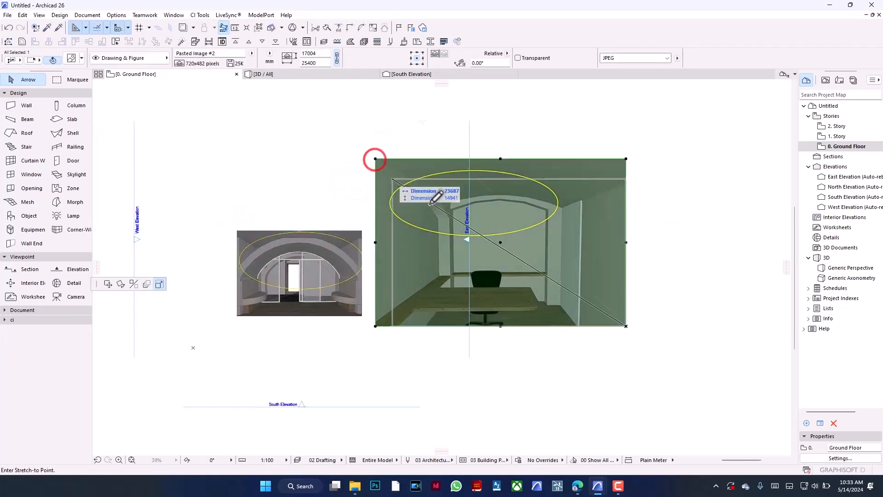
{"action": "left_click", "coordinate": [500, 242]}
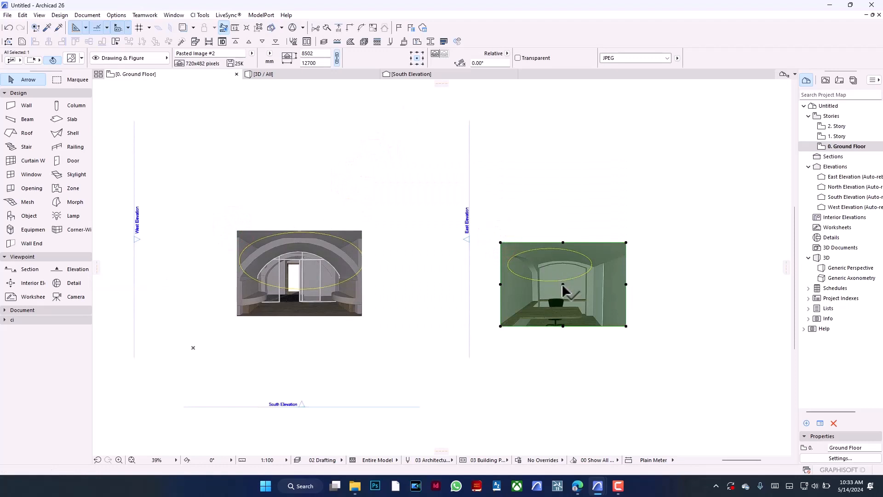
Step: Move the office reference image directly above the glazed arch image, edges aligned, and clear the selection
{"action": "left_click", "coordinate": [563, 284]}
{"action": "left_click", "coordinate": [305, 190]}
{"action": "scroll", "coordinate": [305, 190], "scroll_direction": "up", "scroll_amount": 1}
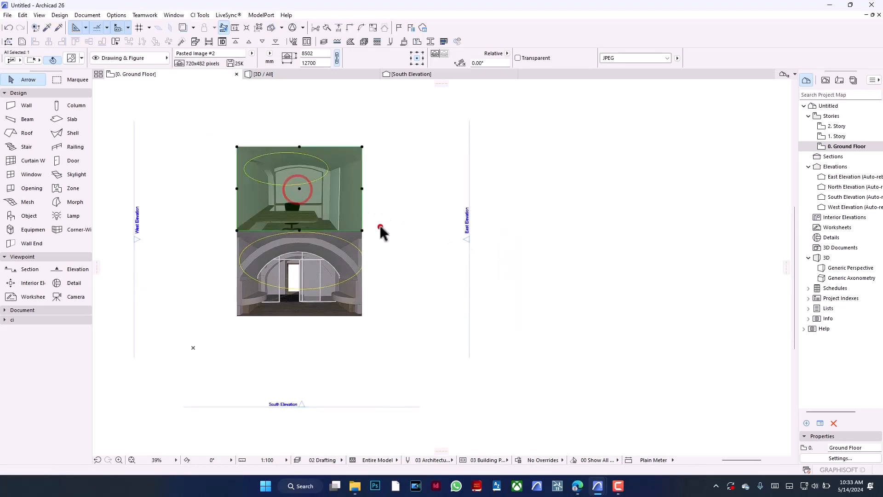
{"action": "left_click", "coordinate": [382, 230]}
Step: Examine the shapes of the arched openings in both reference images up close
{"action": "scroll", "coordinate": [275, 176], "scroll_direction": "up", "scroll_amount": 8}
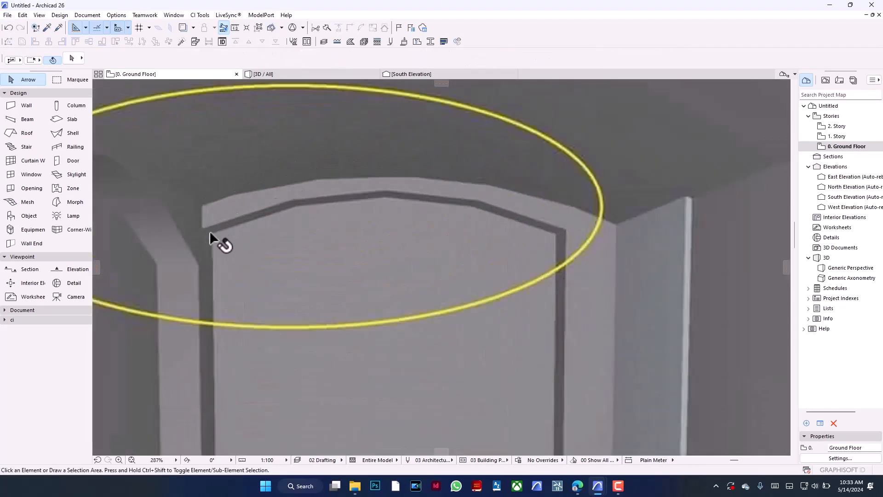
{"action": "scroll", "coordinate": [374, 191], "scroll_direction": "down", "scroll_amount": 5}
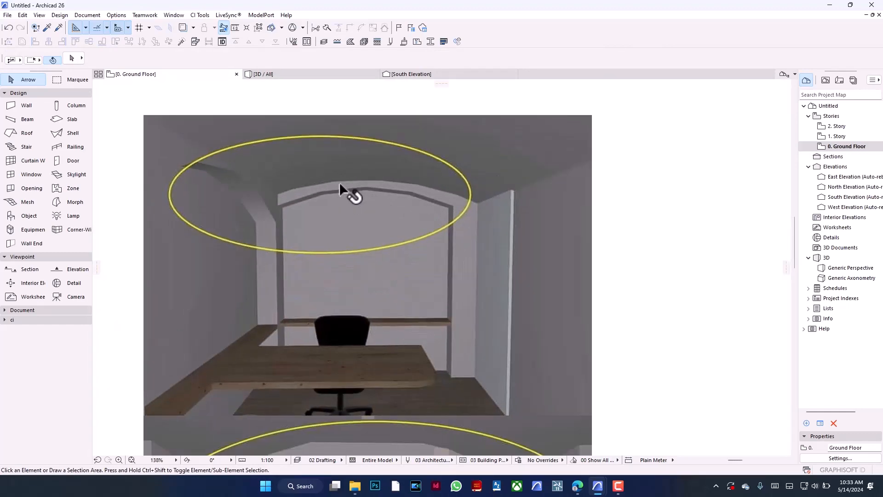
{"action": "scroll", "coordinate": [276, 374], "scroll_direction": "up", "scroll_amount": 3}
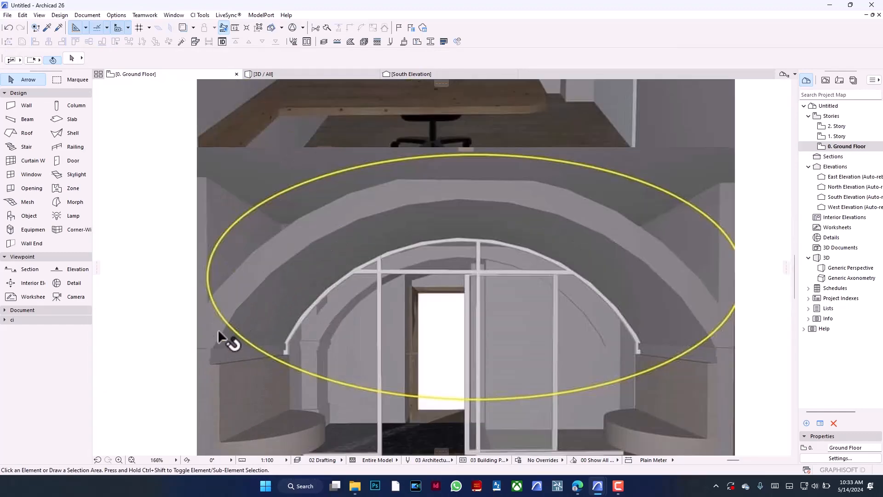
{"action": "scroll", "coordinate": [398, 307], "scroll_direction": "down", "scroll_amount": 3}
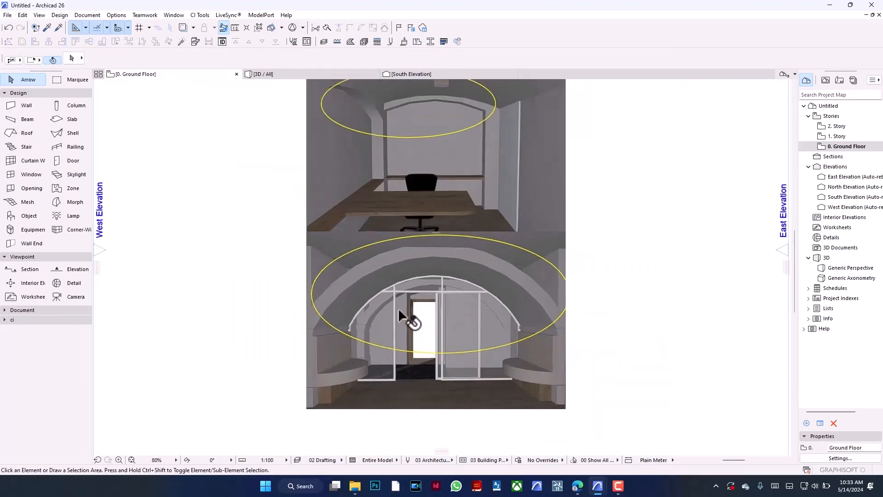
{"action": "scroll", "coordinate": [396, 306], "scroll_direction": "down", "scroll_amount": 2}
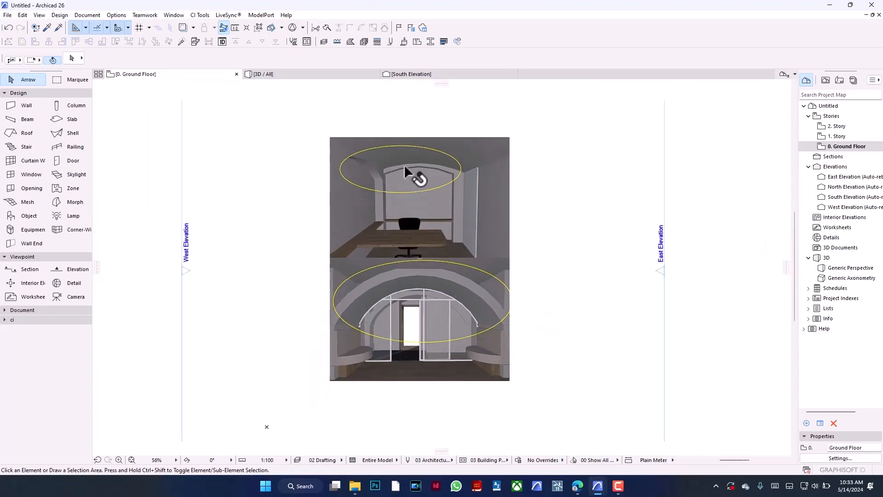
{"action": "scroll", "coordinate": [403, 175], "scroll_direction": "up", "scroll_amount": 6}
{"action": "scroll", "coordinate": [401, 176], "scroll_direction": "up", "scroll_amount": 2}
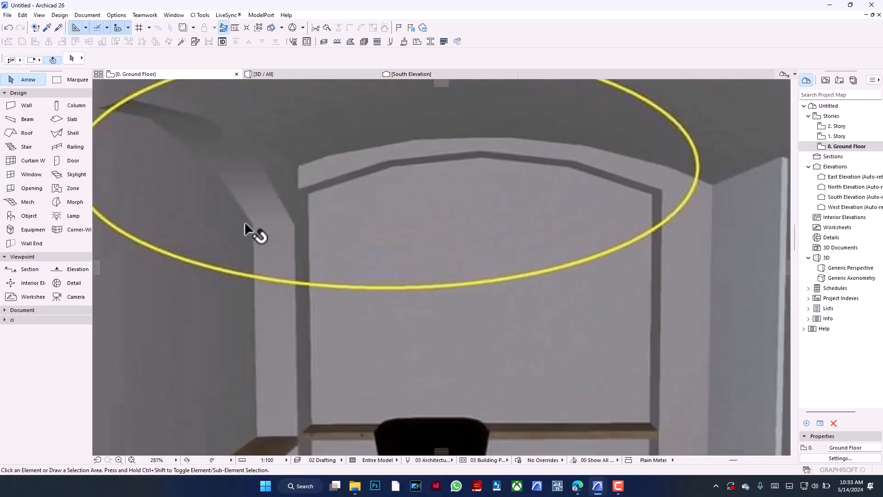
{"action": "left_click", "coordinate": [67, 160]}
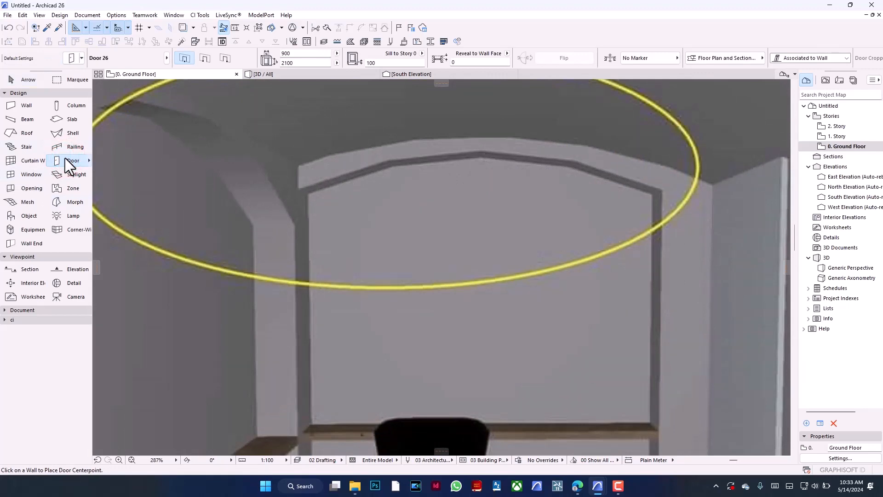
{"action": "double_click", "coordinate": [65, 159]}
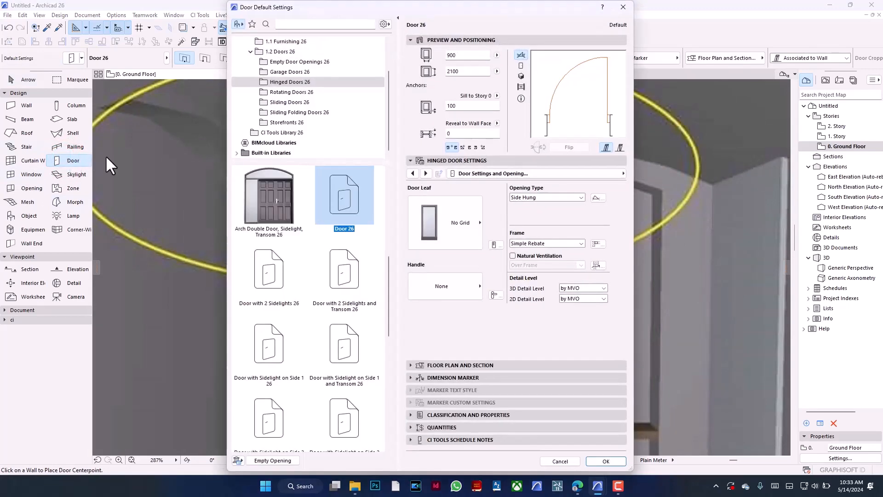
{"action": "left_click", "coordinate": [302, 61]}
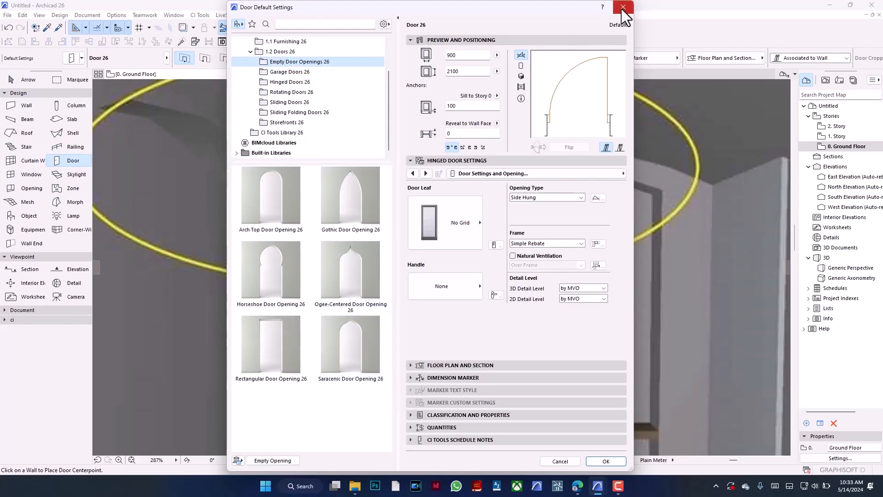
{"action": "left_click", "coordinate": [253, 212]}
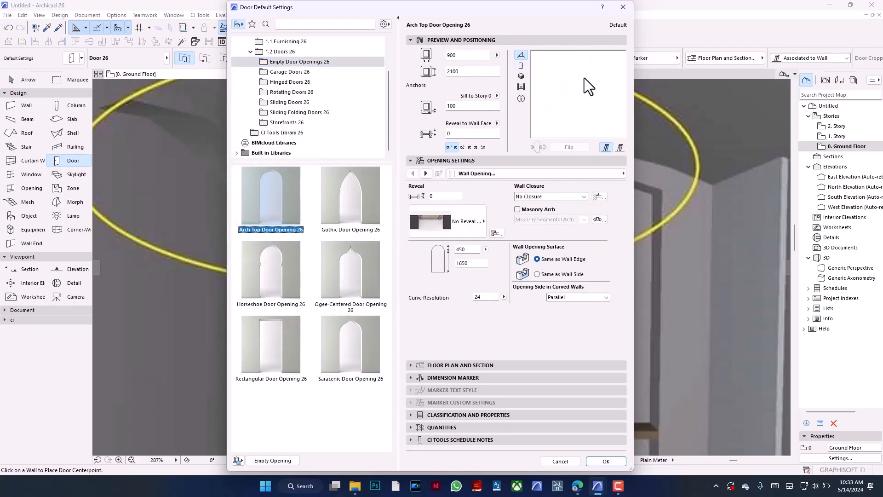
{"action": "left_click", "coordinate": [626, 11]}
{"action": "scroll", "coordinate": [461, 244], "scroll_direction": "down", "scroll_amount": 6}
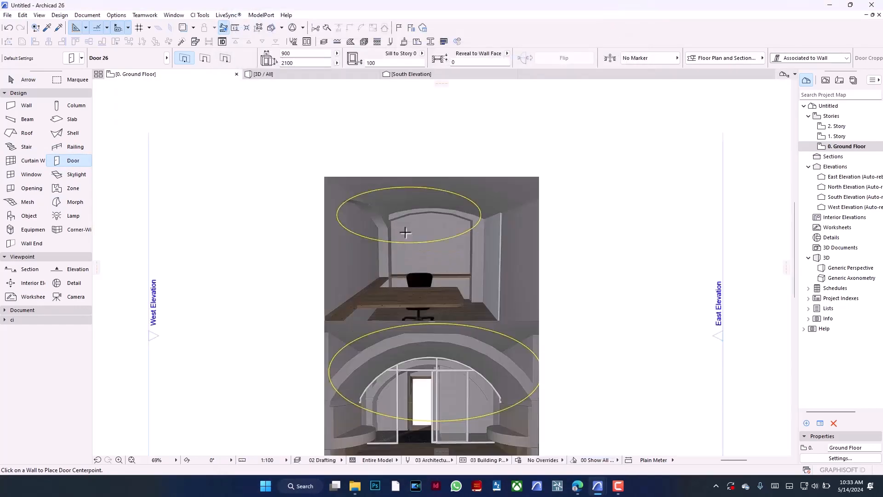
Step: Draw a straight vertical wall, 300 thick, in the empty area between the reference images and the East Elevation marker
{"action": "left_click", "coordinate": [24, 106]}
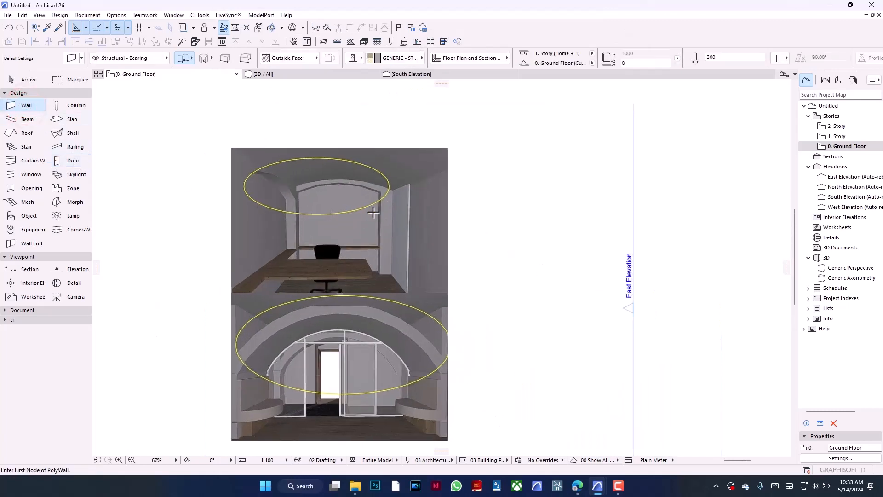
{"action": "left_click", "coordinate": [546, 179]}
{"action": "double_click", "coordinate": [547, 282]}
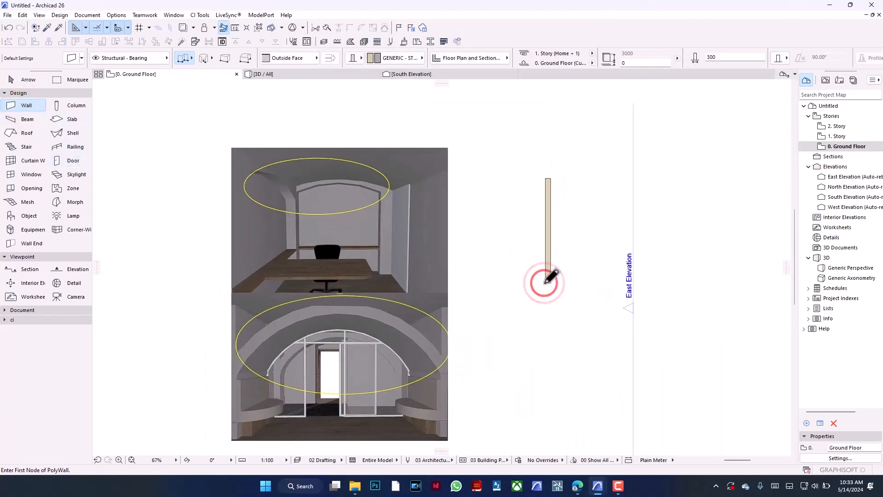
{"action": "scroll", "coordinate": [549, 220], "scroll_direction": "up", "scroll_amount": 1}
{"action": "scroll", "coordinate": [550, 219], "scroll_direction": "up", "scroll_amount": 3}
{"action": "scroll", "coordinate": [518, 234], "scroll_direction": "down", "scroll_amount": 1}
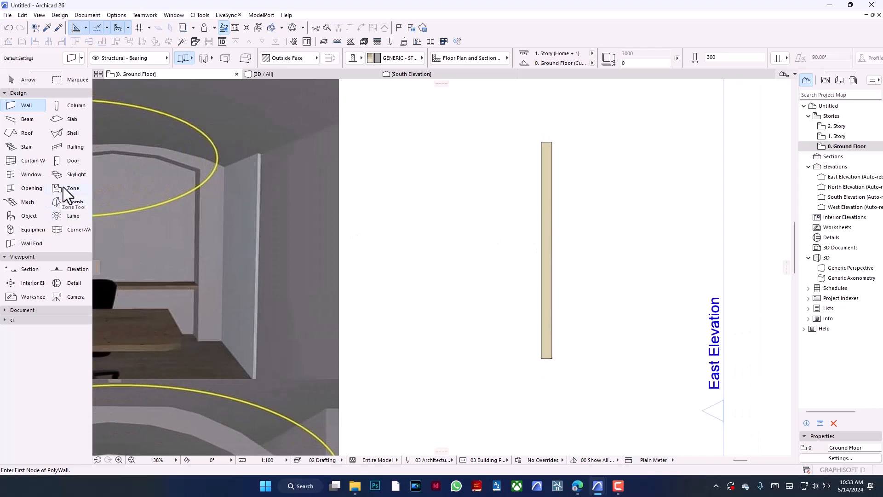
Step: Choose Arch Top Door Opening 26 from Empty Door Openings 26 as the default door and preview it in elevation
{"action": "left_click", "coordinate": [60, 161]}
{"action": "double_click", "coordinate": [60, 161]}
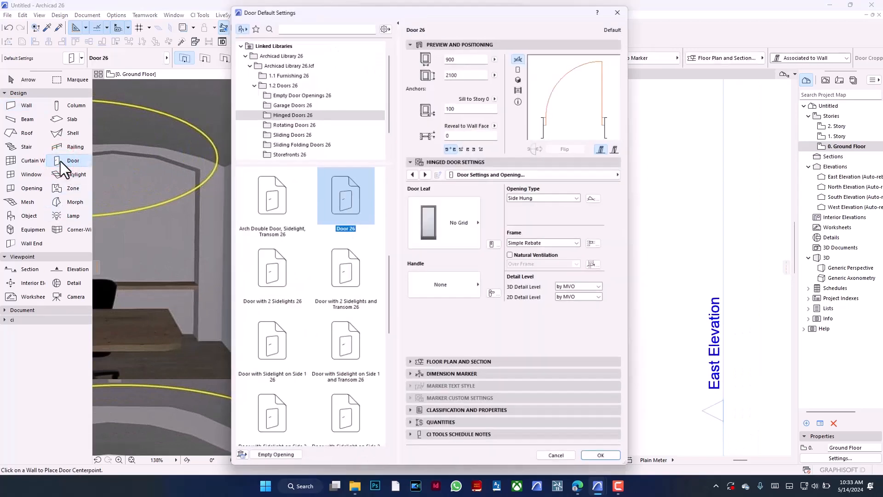
{"action": "left_click", "coordinate": [313, 92]}
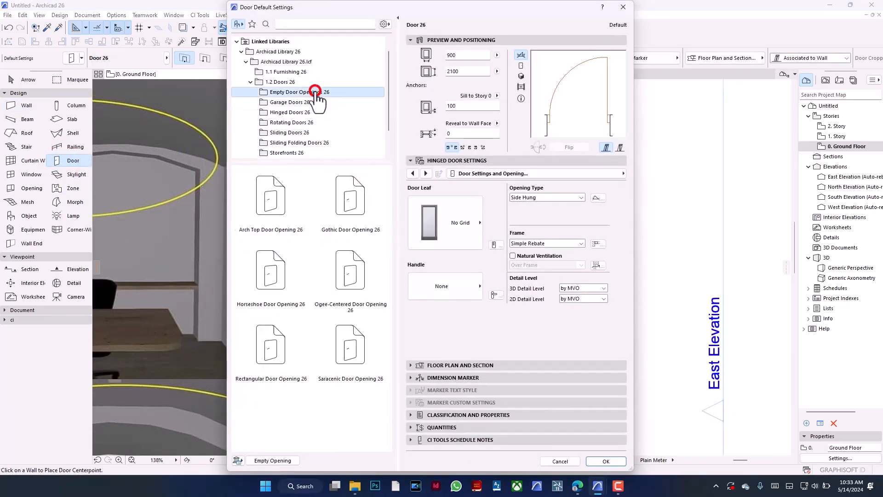
{"action": "right_click", "coordinate": [289, 185]}
{"action": "left_click", "coordinate": [260, 195]}
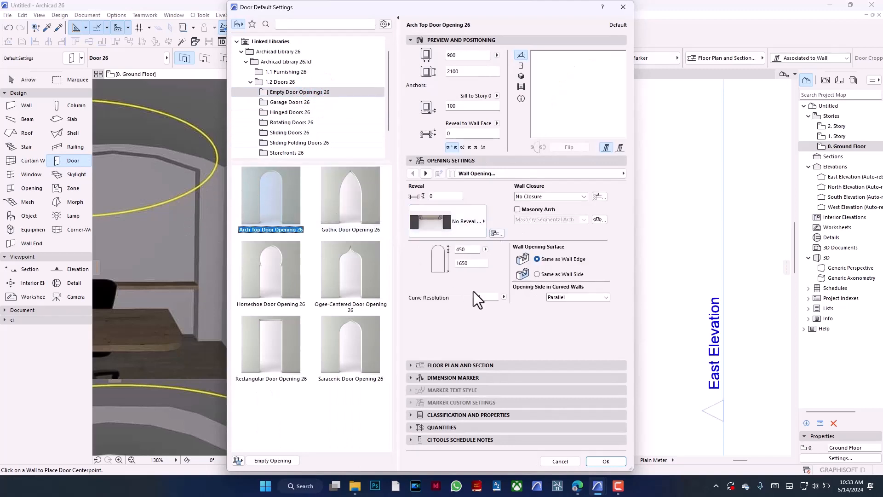
{"action": "left_click", "coordinate": [521, 67]}
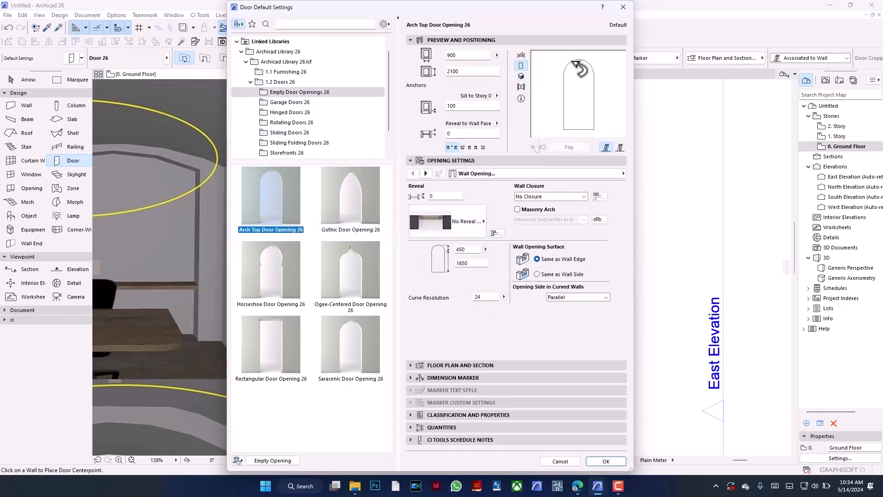
Step: Set the door opening width to 2100 and place the opening near the middle of the vertical wall
{"action": "left_click", "coordinate": [468, 55]}
{"action": "type", "text": "2100"}
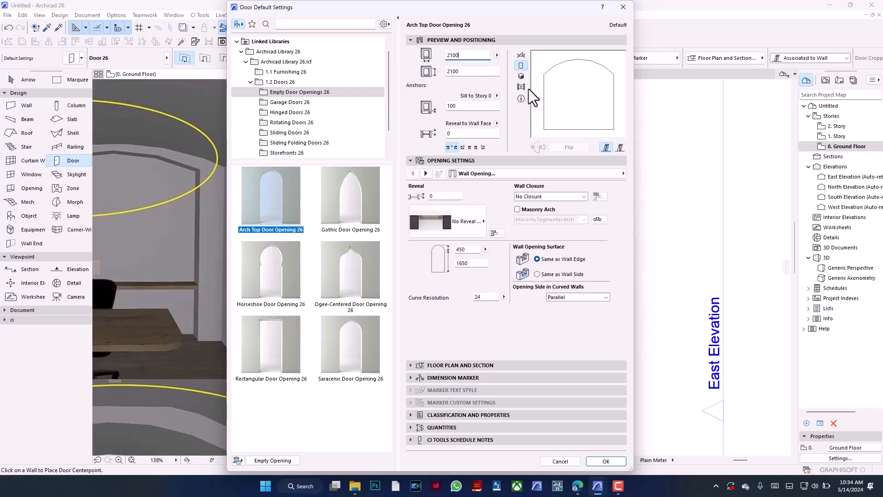
{"action": "left_click", "coordinate": [605, 461]}
{"action": "left_click", "coordinate": [556, 248]}
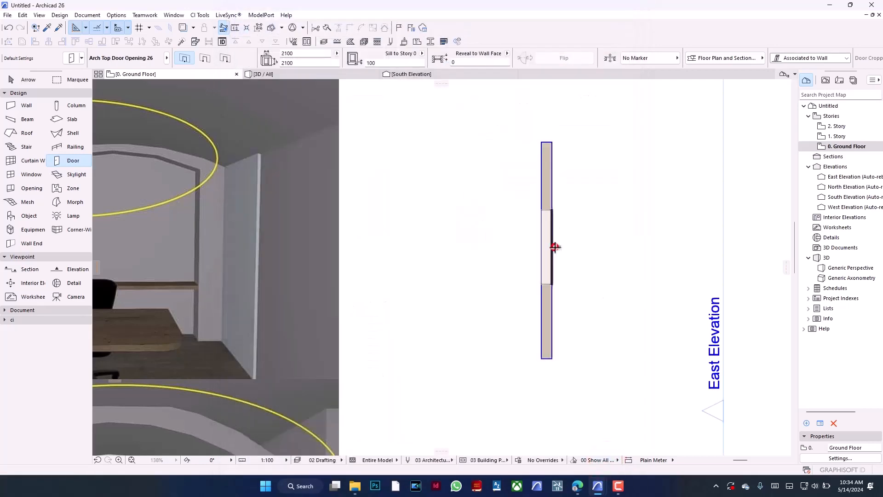
{"action": "left_click", "coordinate": [588, 215]}
Step: Set the curve resolution of the wall's arch-top door opening to 100 while viewing the arch in 3D
{"action": "left_click", "coordinate": [330, 74]}
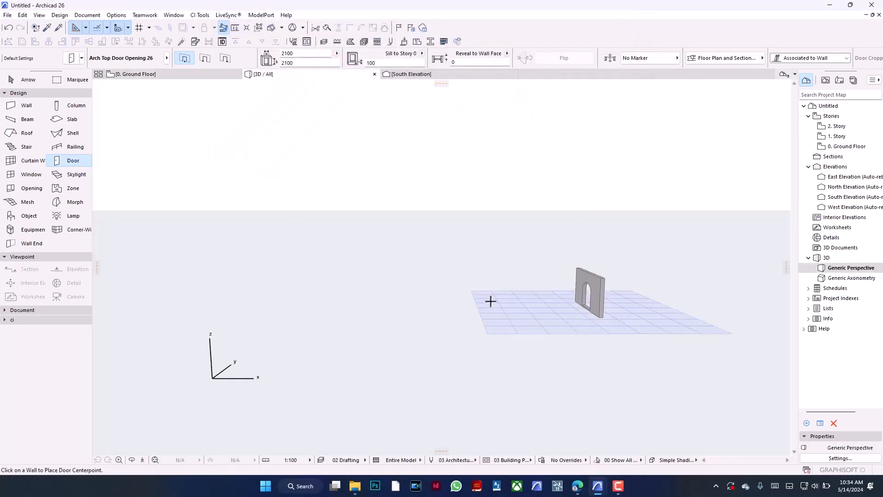
{"action": "middle_click_drag", "start_coordinate": [488, 300], "coordinate": [364, 290], "text": "shift"}
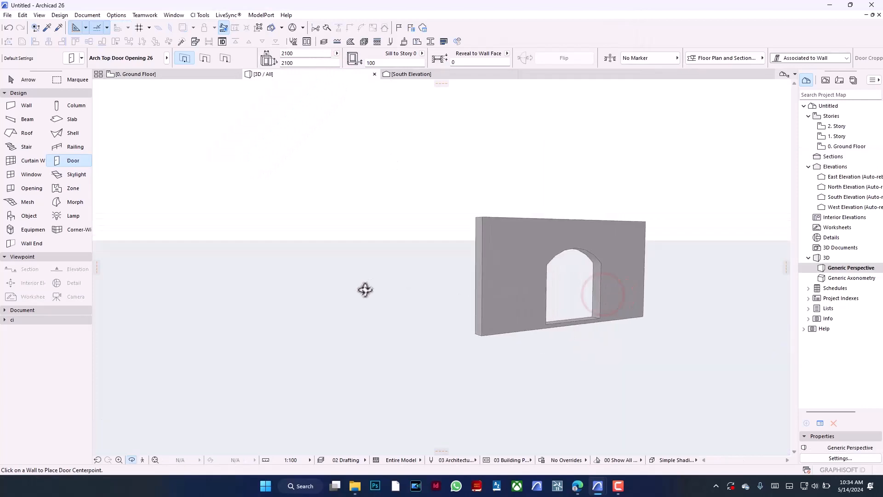
{"action": "scroll", "coordinate": [598, 264], "scroll_direction": "up", "scroll_amount": 6}
{"action": "scroll", "coordinate": [482, 239], "scroll_direction": "up", "scroll_amount": 5}
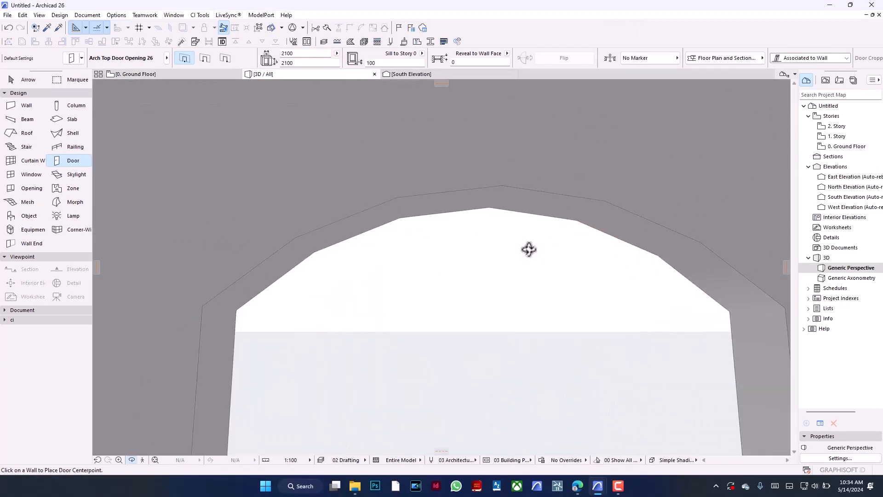
{"action": "key", "text": "Escape"}
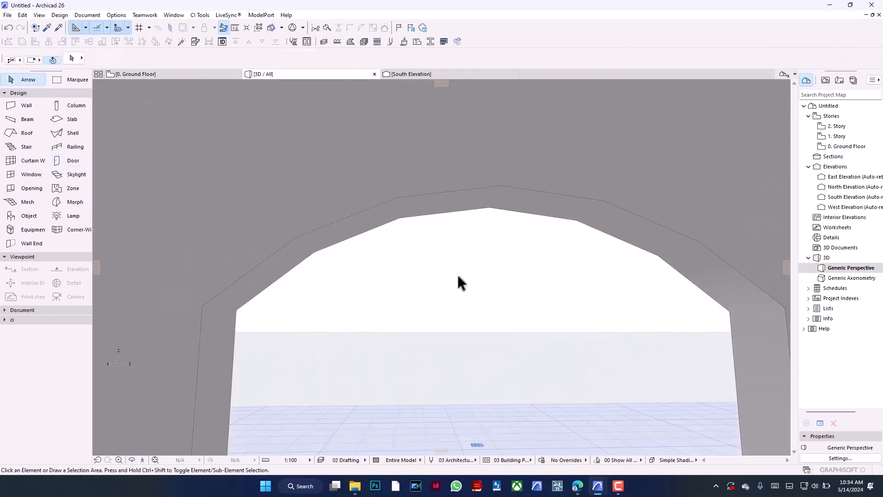
{"action": "left_click", "coordinate": [60, 160]}
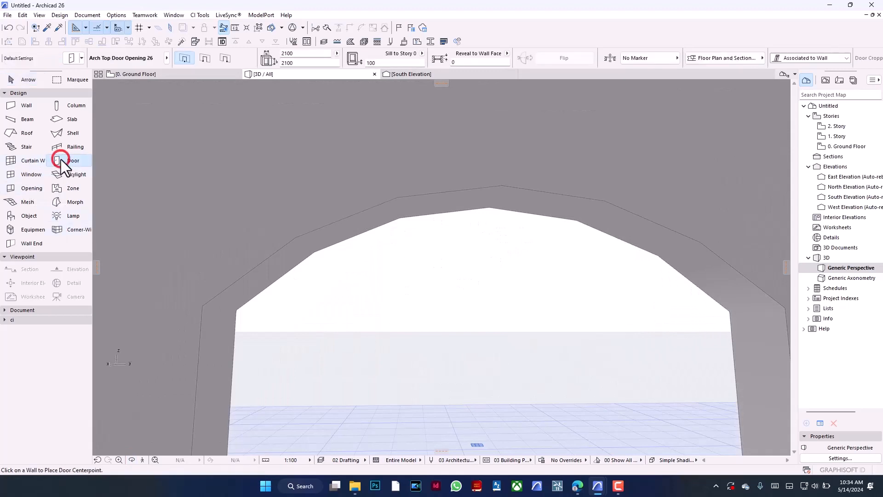
{"action": "key", "text": "ctrl+a"}
{"action": "left_click", "coordinate": [68, 58]}
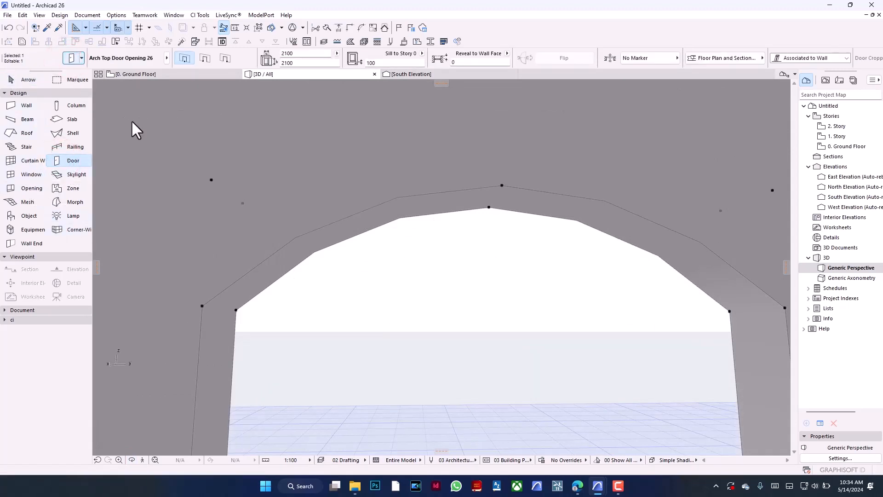
{"action": "double_click", "coordinate": [481, 297]}
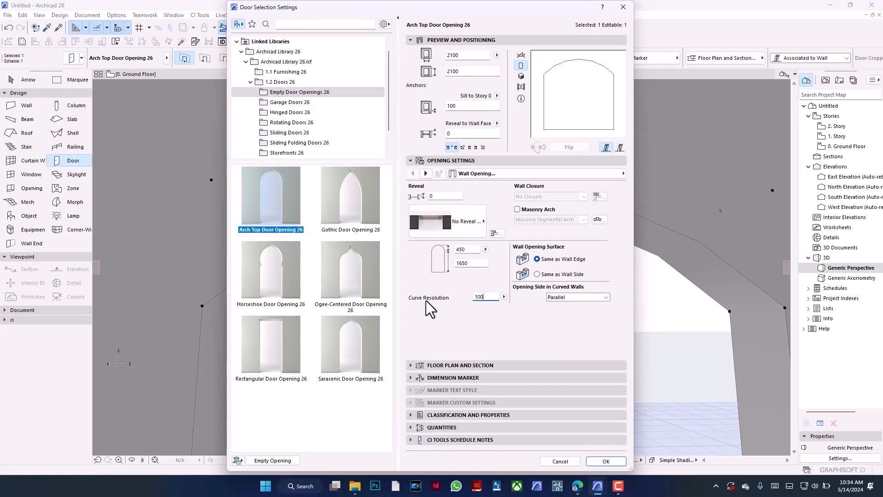
{"action": "key", "text": "Return"}
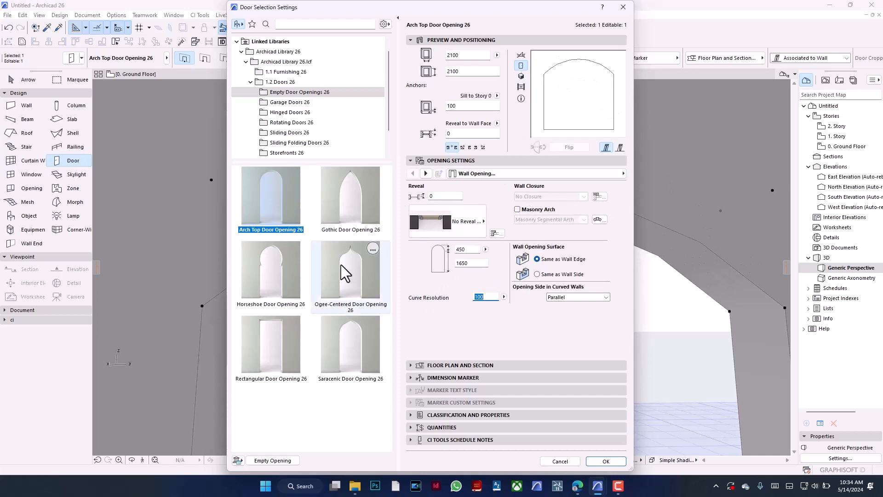
{"action": "left_click", "coordinate": [606, 461]}
Step: Inspect the arch curve of the door opening in 3D, and delete that opening from the wall
{"action": "scroll", "coordinate": [453, 175], "scroll_direction": "down", "scroll_amount": 3}
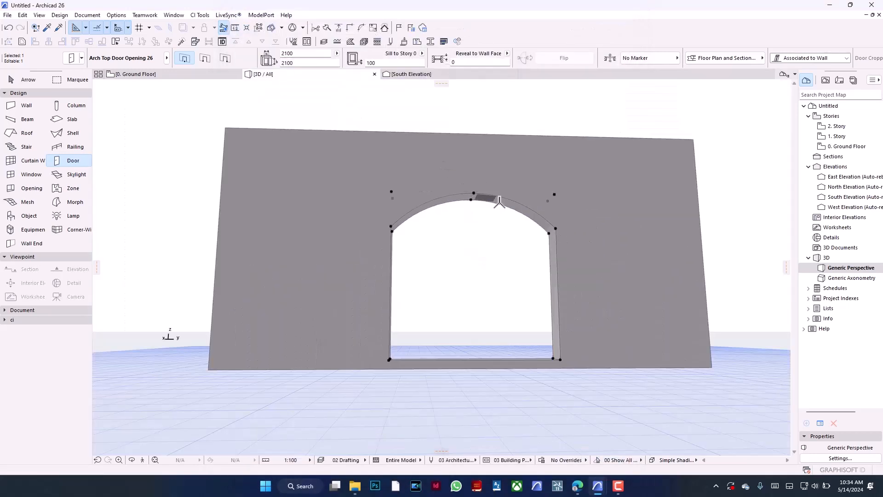
{"action": "scroll", "coordinate": [503, 202], "scroll_direction": "up", "scroll_amount": 5}
{"action": "scroll", "coordinate": [447, 188], "scroll_direction": "up", "scroll_amount": 3}
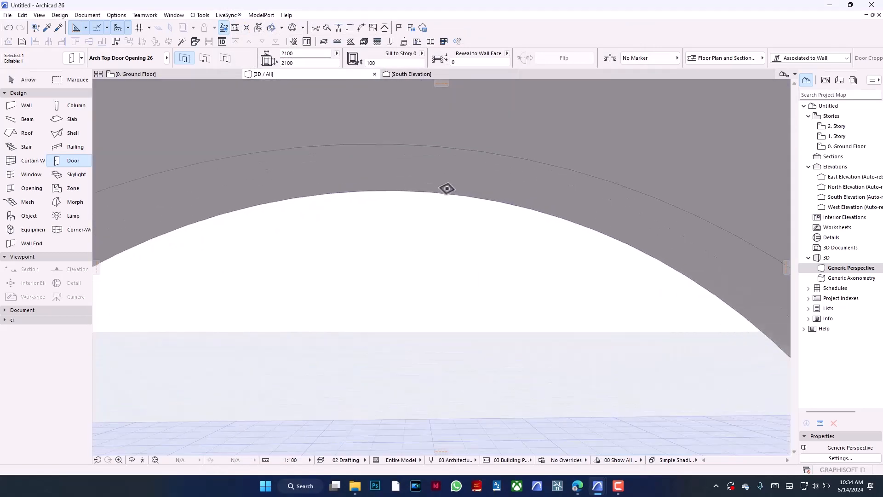
{"action": "scroll", "coordinate": [505, 188], "scroll_direction": "down", "scroll_amount": 5}
{"action": "scroll", "coordinate": [547, 188], "scroll_direction": "up", "scroll_amount": 8}
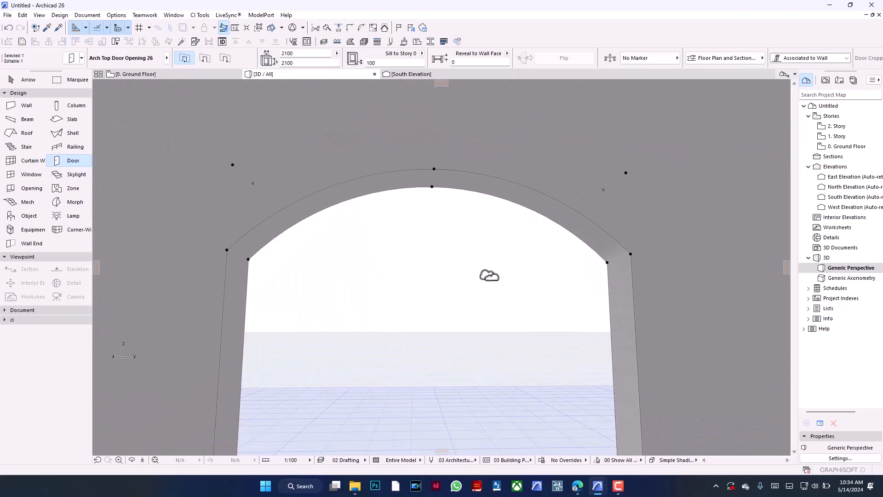
{"action": "key", "text": "BackSpace"}
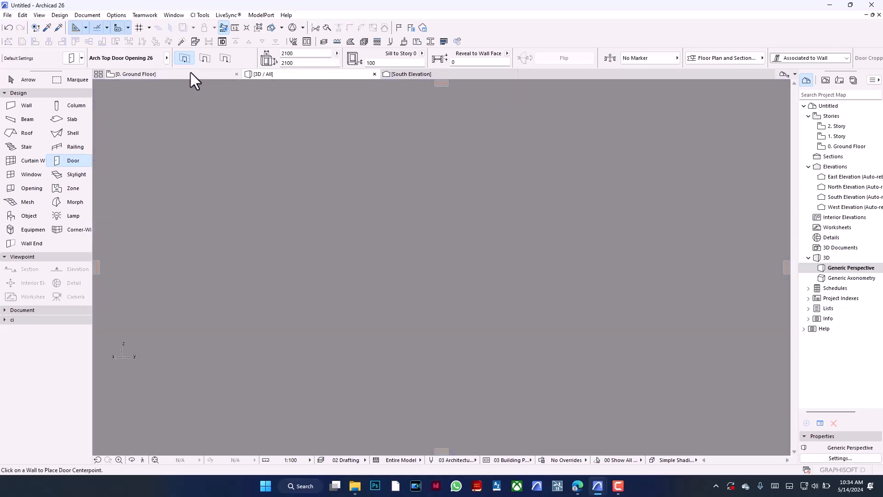
Step: Prepare the Opening tool on the ground floor plan with its anchor point at the opening's bottom centre
{"action": "mouse_move", "coordinate": [190, 72]}
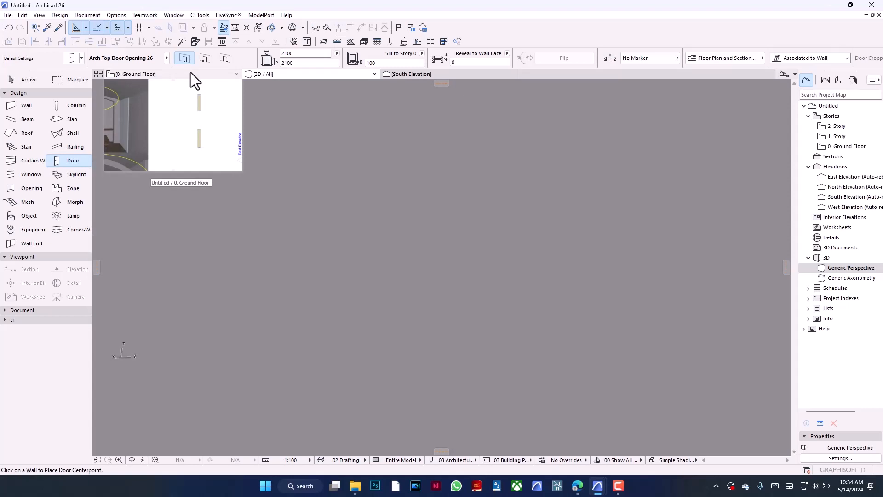
{"action": "left_click", "coordinate": [190, 73]}
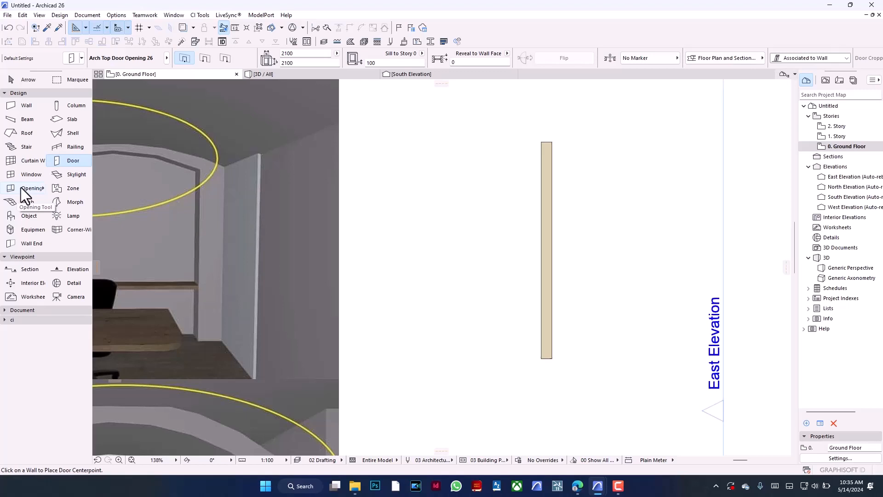
{"action": "left_click", "coordinate": [21, 188]}
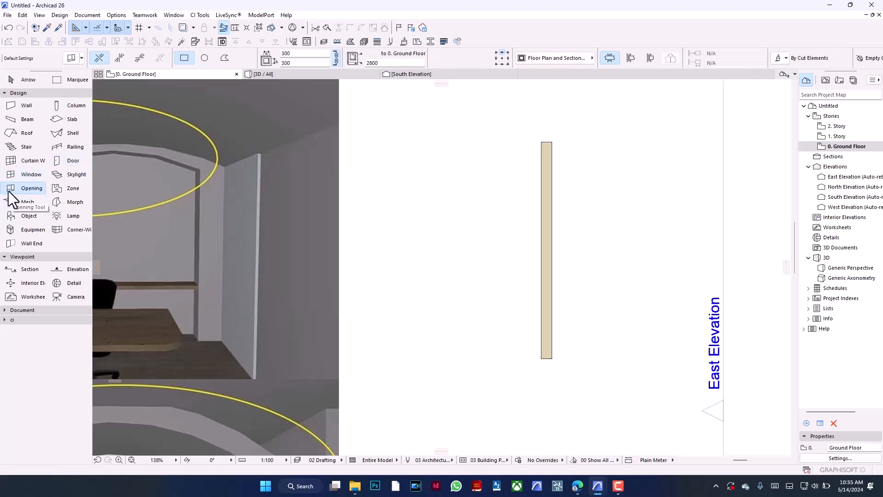
{"action": "left_click", "coordinate": [502, 64]}
Step: Place a rectangular opening 1800 wide and 2400 high, with width and height unlinked, at the middle of the vertical wall
{"action": "scroll", "coordinate": [442, 160], "scroll_direction": "down", "scroll_amount": 4}
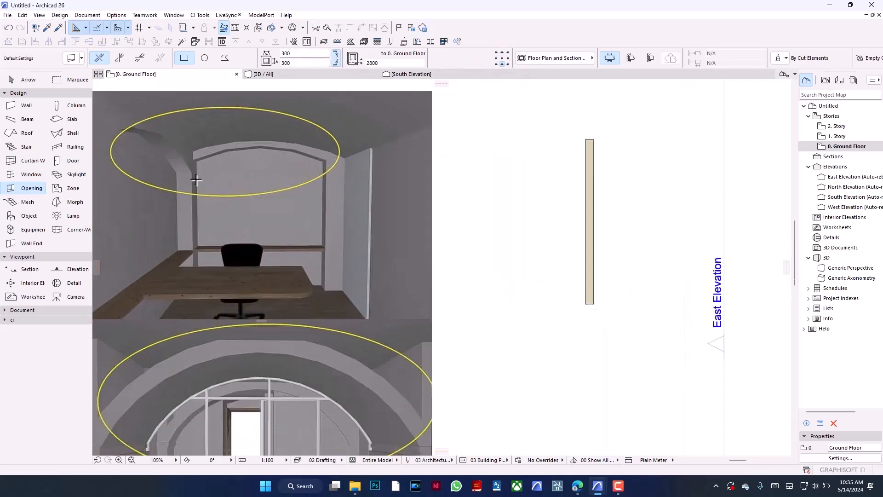
{"action": "scroll", "coordinate": [197, 179], "scroll_direction": "up", "scroll_amount": 5}
{"action": "scroll", "coordinate": [312, 184], "scroll_direction": "down", "scroll_amount": 7}
{"action": "scroll", "coordinate": [322, 182], "scroll_direction": "up", "scroll_amount": 2}
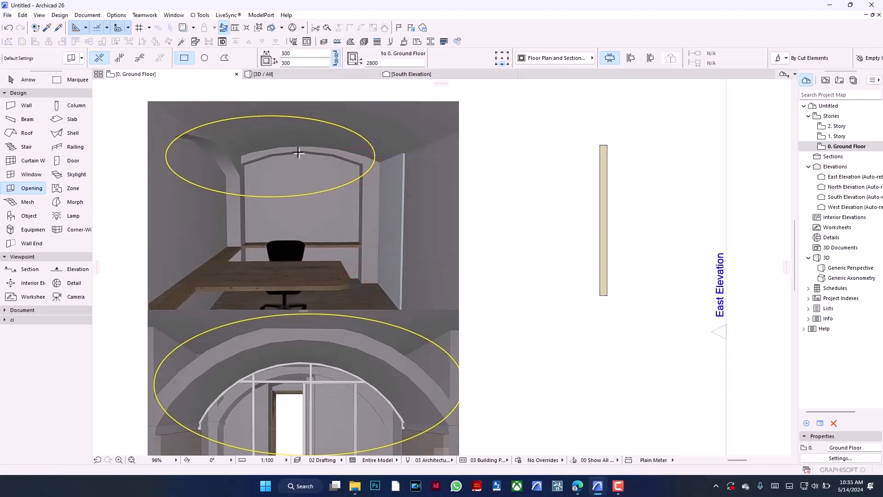
{"action": "scroll", "coordinate": [654, 207], "scroll_direction": "up", "scroll_amount": 4}
{"action": "scroll", "coordinate": [485, 184], "scroll_direction": "down", "scroll_amount": 3}
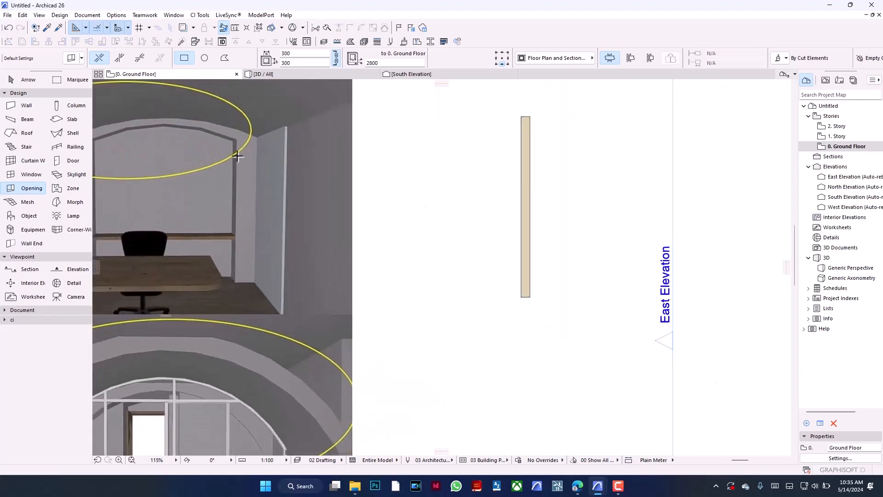
{"action": "left_click", "coordinate": [336, 61]}
{"action": "left_click", "coordinate": [305, 63]}
{"action": "scroll", "coordinate": [354, 213], "scroll_direction": "down", "scroll_amount": 2}
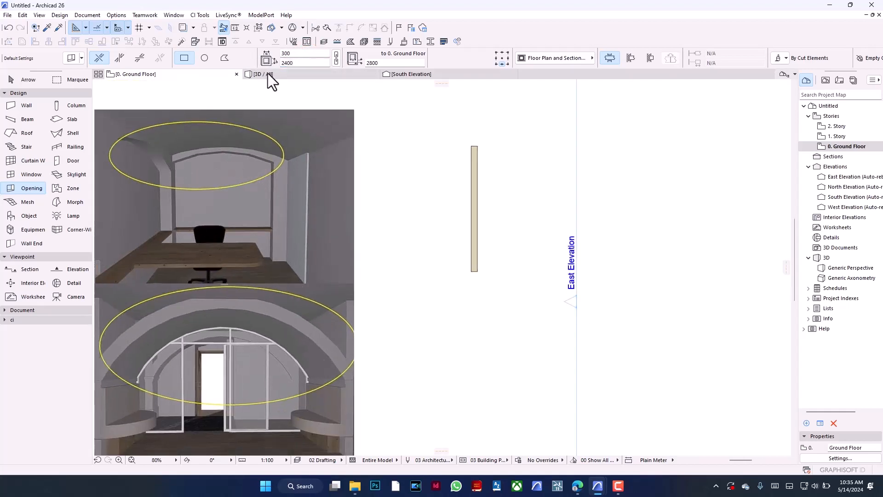
{"action": "left_click", "coordinate": [291, 53]}
{"action": "type", "text": "1800"}
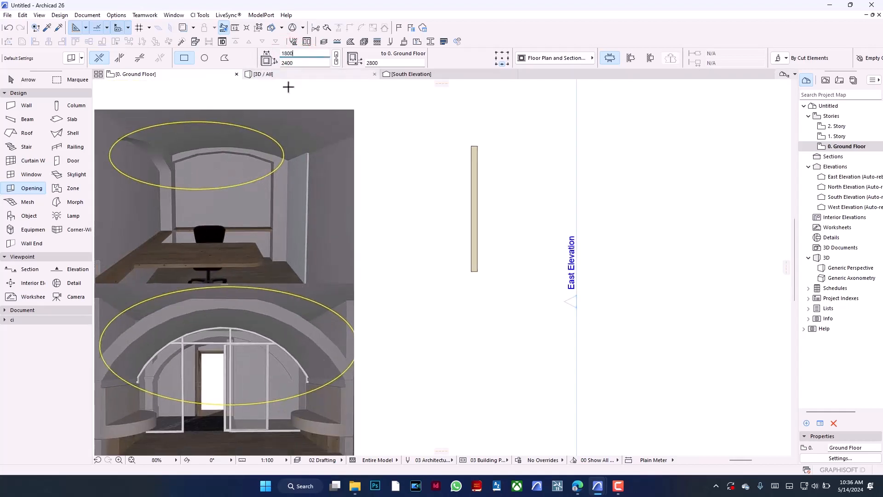
{"action": "scroll", "coordinate": [448, 193], "scroll_direction": "up", "scroll_amount": 3}
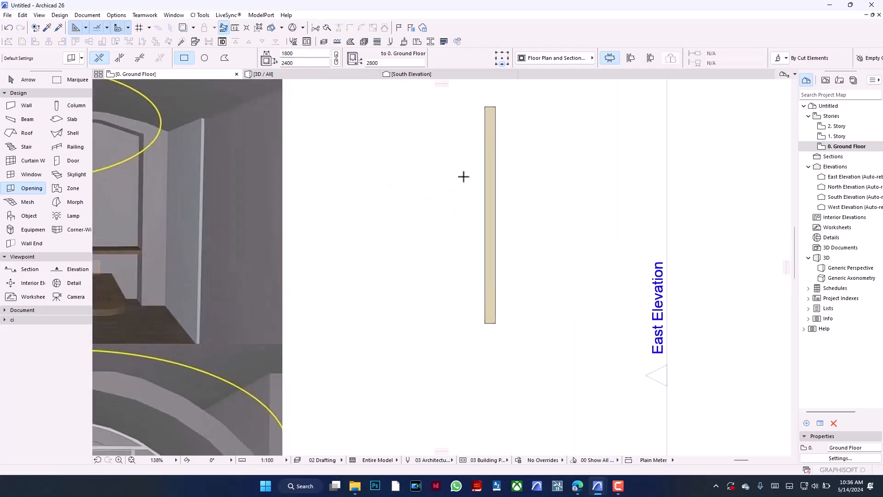
{"action": "left_click", "coordinate": [486, 214]}
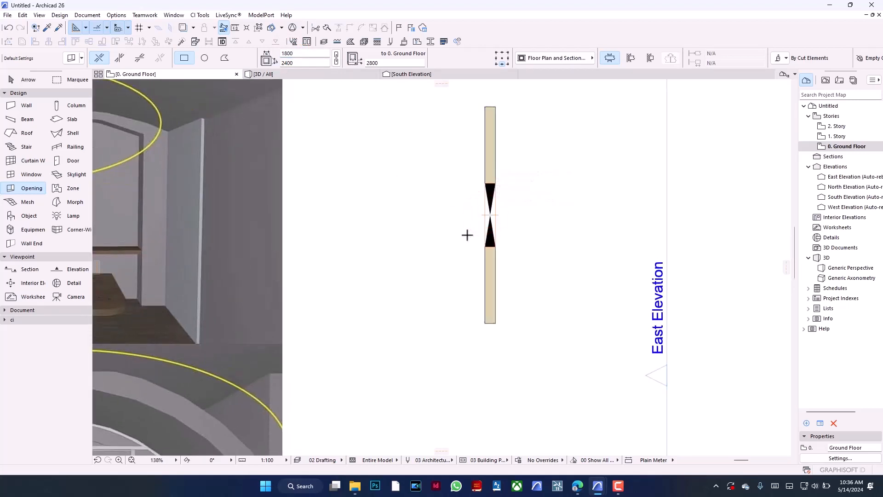
Step: Set the opening's height relative to the ground floor to 0 in the 3D view
{"action": "scroll", "coordinate": [477, 199], "scroll_direction": "up", "scroll_amount": 1}
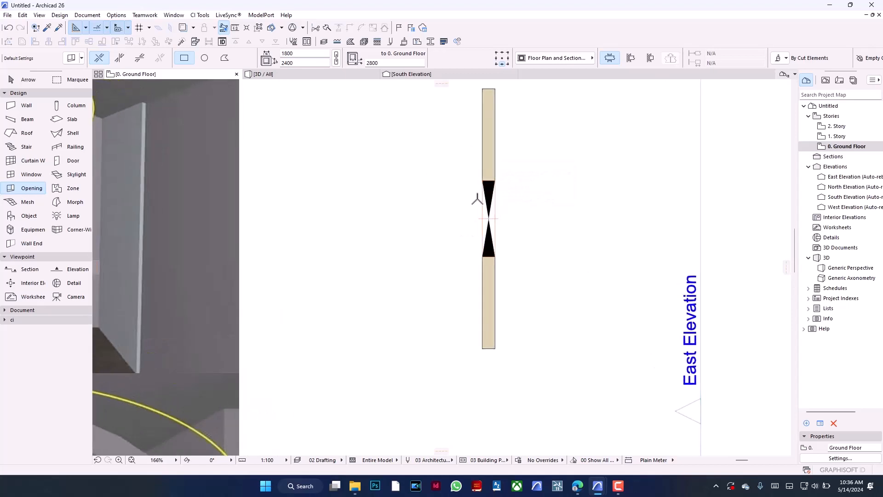
{"action": "left_click", "coordinate": [324, 73]}
{"action": "scroll", "coordinate": [425, 254], "scroll_direction": "down", "scroll_amount": 3}
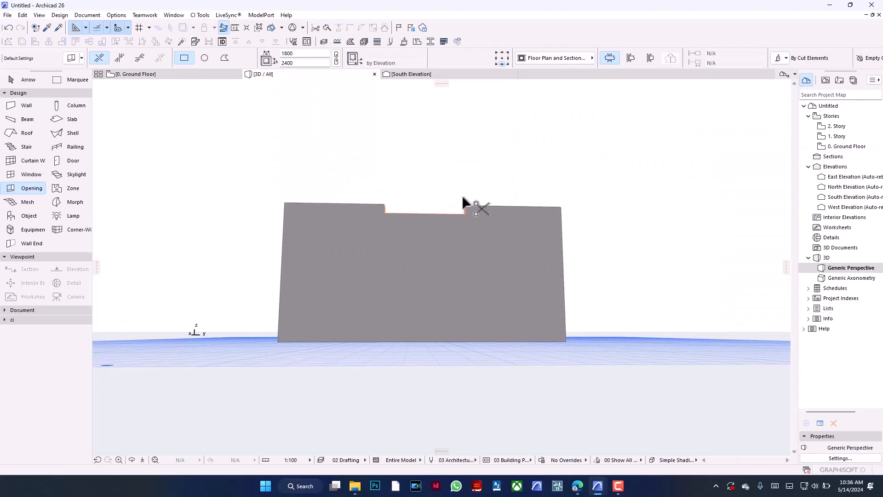
{"action": "key", "text": "ctrl+a"}
{"action": "left_click", "coordinate": [374, 63]}
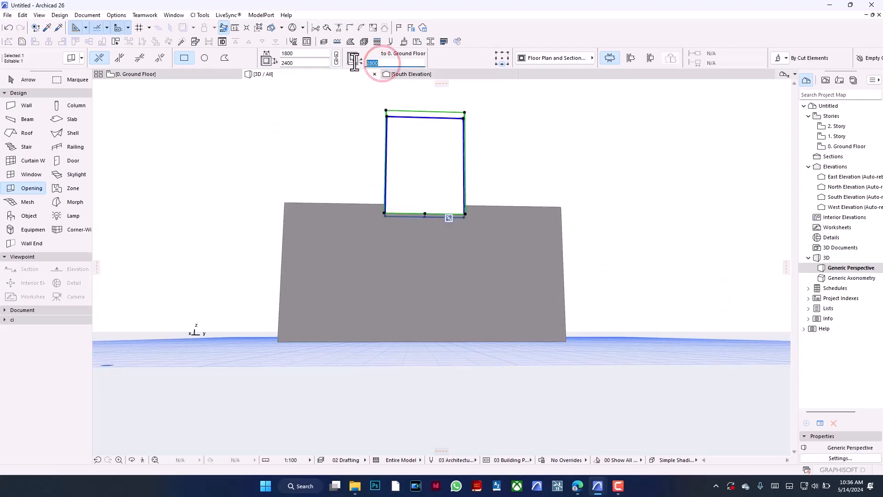
{"action": "type", "text": "0"}
{"action": "key", "text": "Return"}
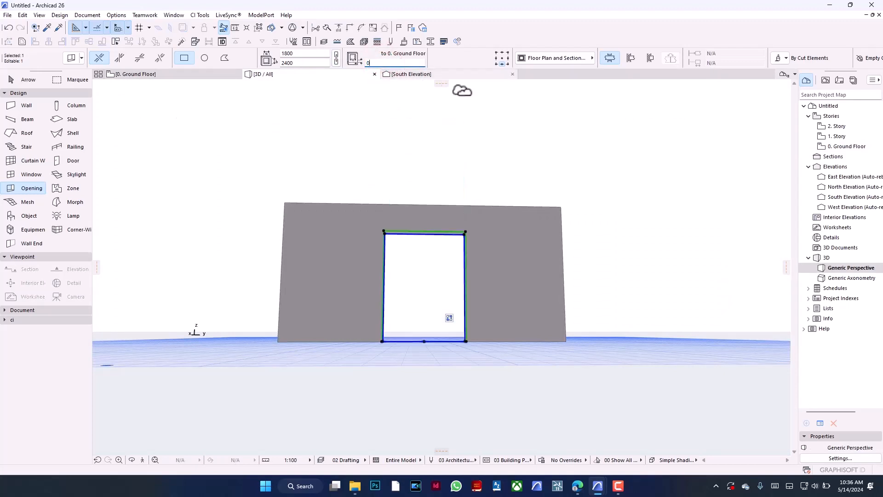
{"action": "left_click", "coordinate": [462, 131]}
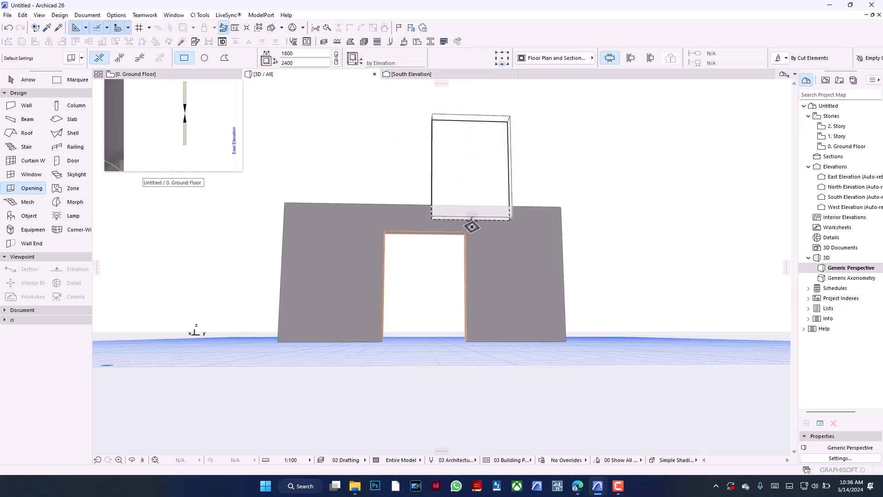
Step: Curve the top edge of the opening upward into an arch, making the opening about 2783 high overall
{"action": "scroll", "coordinate": [467, 230], "scroll_direction": "up", "scroll_amount": 3}
{"action": "left_click", "coordinate": [464, 233]}
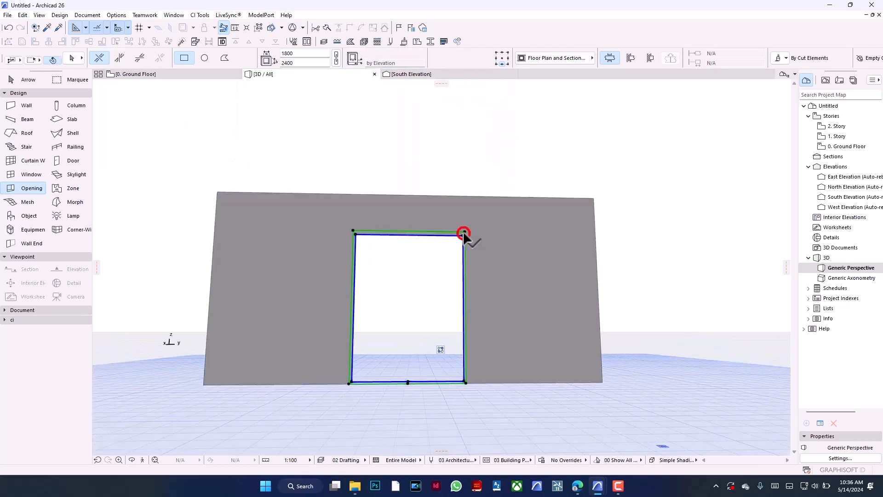
{"action": "left_click", "coordinate": [555, 131]}
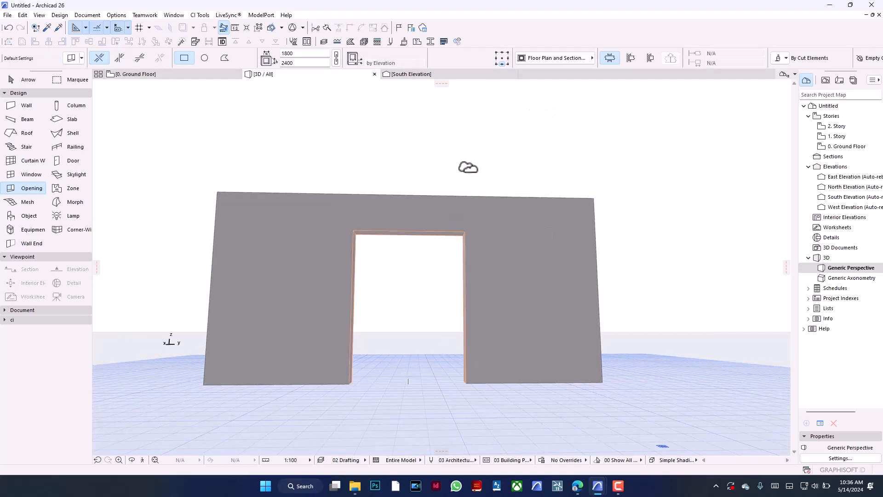
{"action": "left_click", "coordinate": [443, 233]}
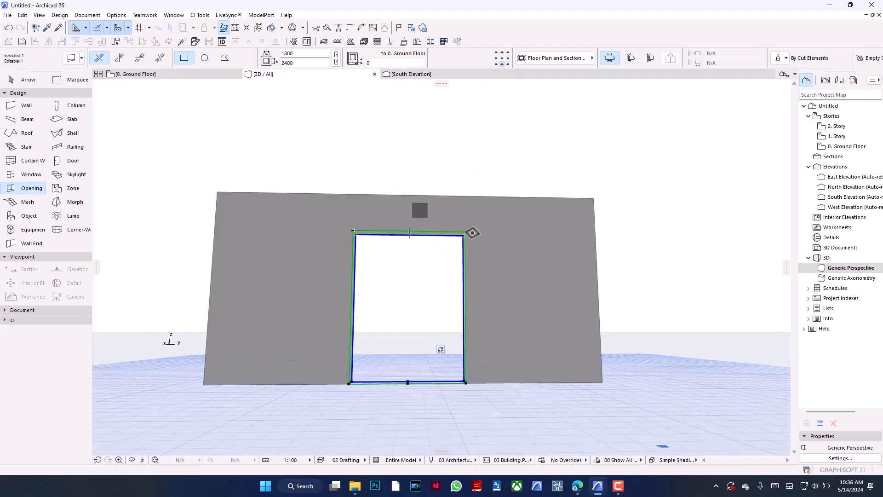
{"action": "left_click", "coordinate": [428, 234]}
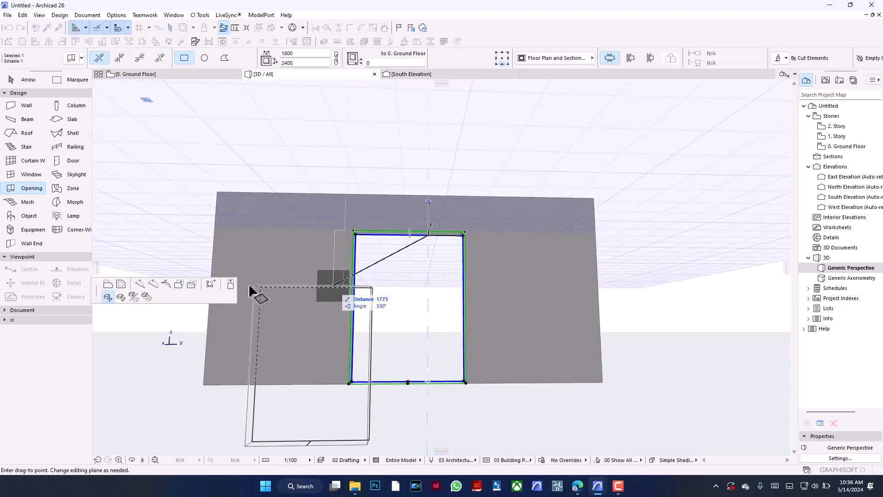
{"action": "left_click", "coordinate": [153, 283]}
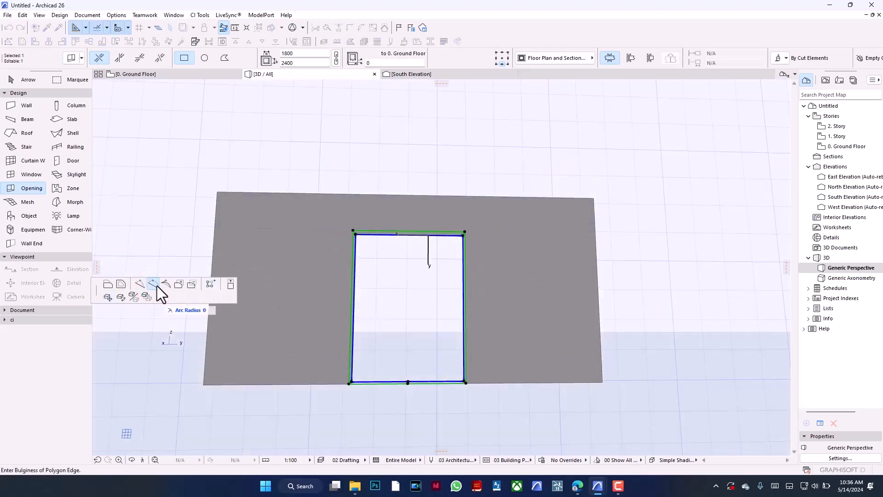
{"action": "left_click", "coordinate": [440, 208]}
{"action": "scroll", "coordinate": [436, 209], "scroll_direction": "up", "scroll_amount": 5}
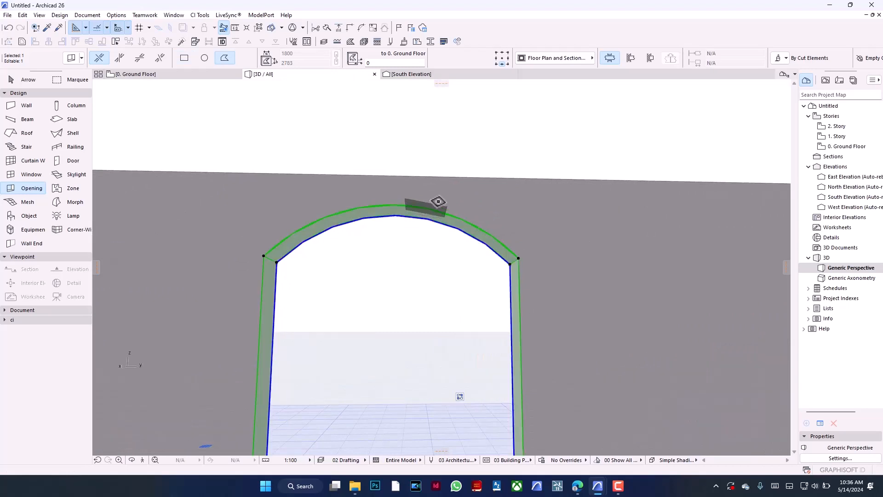
{"action": "scroll", "coordinate": [441, 198], "scroll_direction": "down", "scroll_amount": 3}
{"action": "scroll", "coordinate": [444, 207], "scroll_direction": "up", "scroll_amount": 6}
{"action": "scroll", "coordinate": [475, 193], "scroll_direction": "down", "scroll_amount": 5}
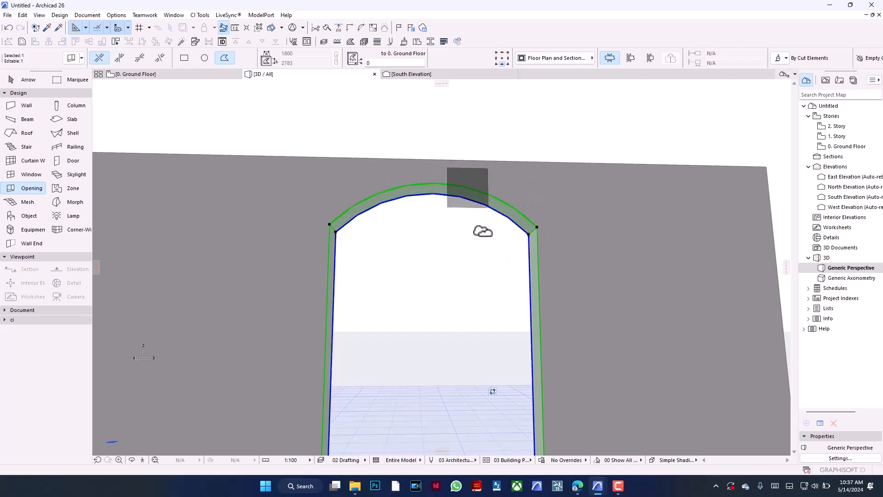
{"action": "scroll", "coordinate": [467, 220], "scroll_direction": "down", "scroll_amount": 2}
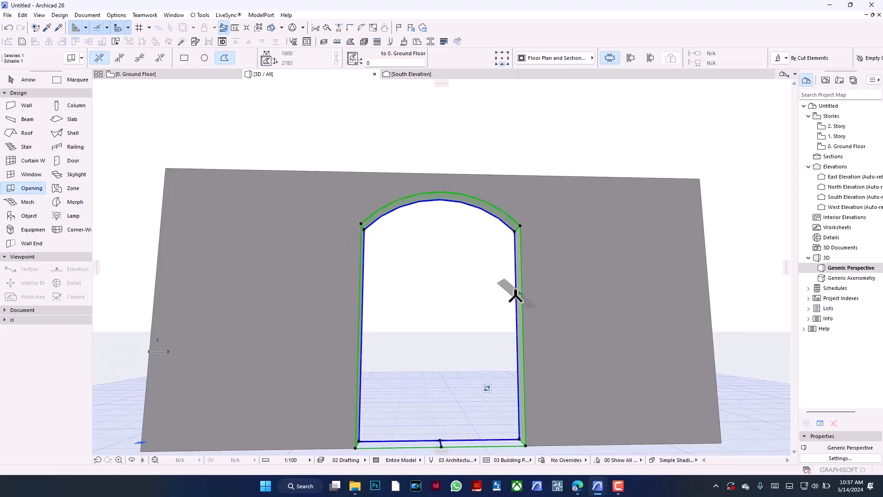
Step: Round the arched opening's right upper corner, where the curved top meets the vertical side, with a 750 radius fillet
{"action": "scroll", "coordinate": [515, 230], "scroll_direction": "up", "scroll_amount": 3}
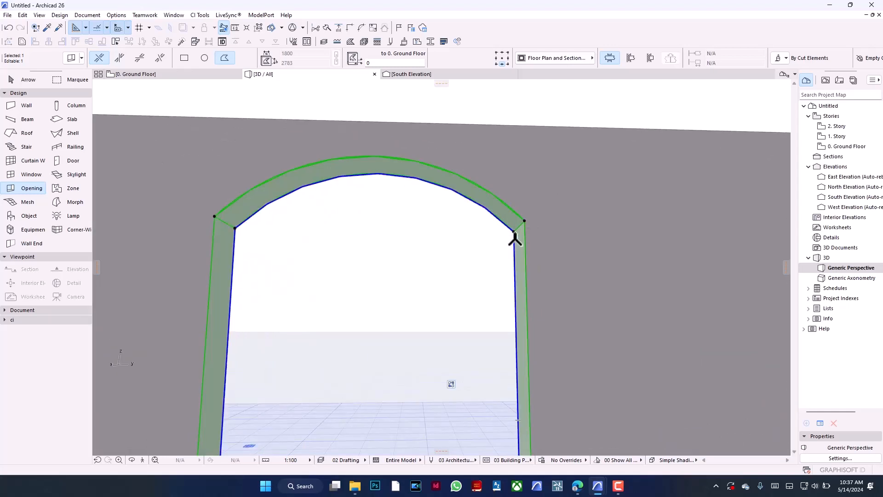
{"action": "left_click", "coordinate": [513, 232]}
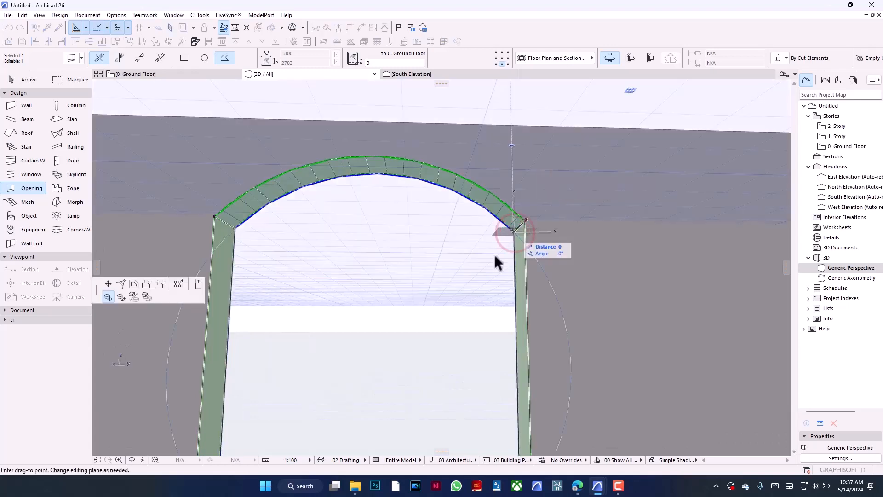
{"action": "left_click", "coordinate": [120, 283]}
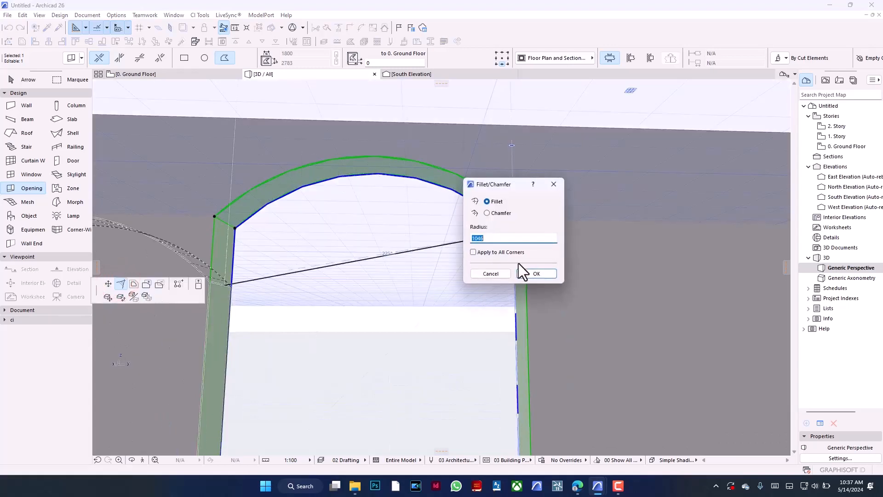
{"action": "key", "text": "BackSpace"}
{"action": "type", "text": "750"}
{"action": "left_click", "coordinate": [538, 274]}
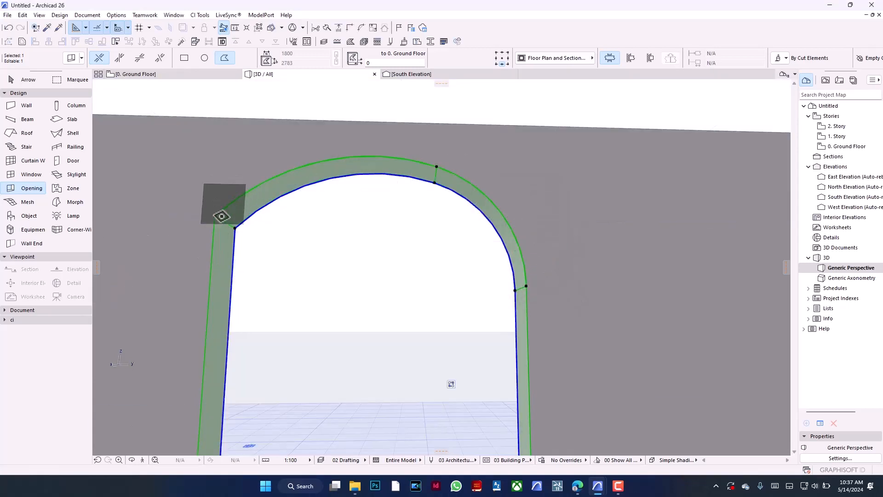
Step: Fillet the arched opening's left upper corner with the same 750 radius and deselect the opening
{"action": "scroll", "coordinate": [478, 207], "scroll_direction": "down", "scroll_amount": 4}
{"action": "scroll", "coordinate": [439, 204], "scroll_direction": "up", "scroll_amount": 3}
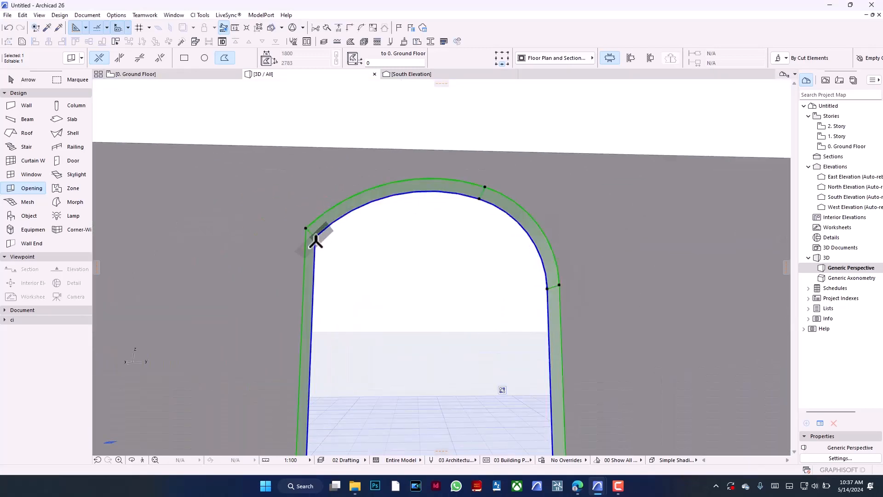
{"action": "left_click", "coordinate": [314, 240]}
{"action": "left_click", "coordinate": [121, 283]}
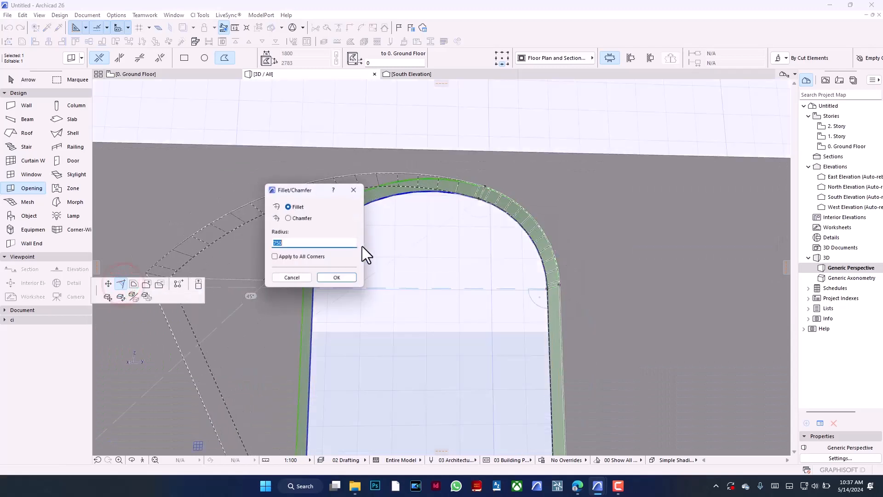
{"action": "left_click", "coordinate": [333, 279]}
{"action": "left_click", "coordinate": [395, 269]}
{"action": "scroll", "coordinate": [439, 213], "scroll_direction": "down", "scroll_amount": 3}
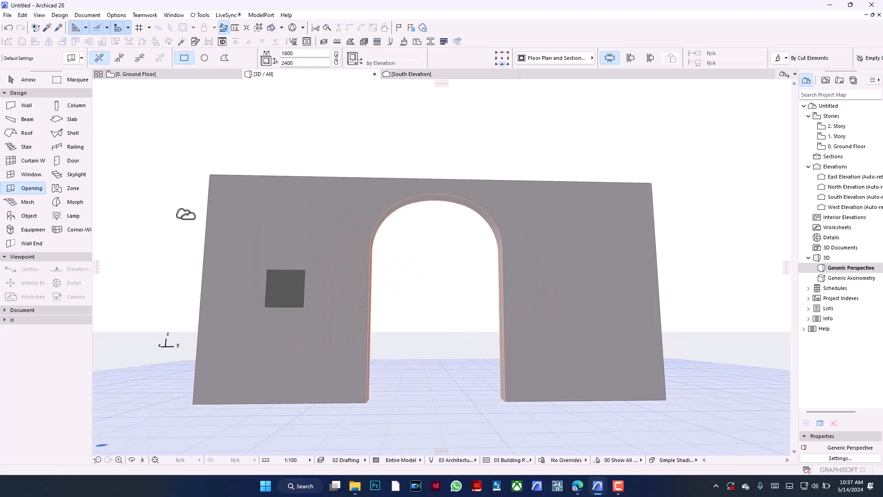
Step: Cut an irregular seven-sided polygonal opening into the wall left of the arch, and delete it again
{"action": "left_click", "coordinate": [220, 61]}
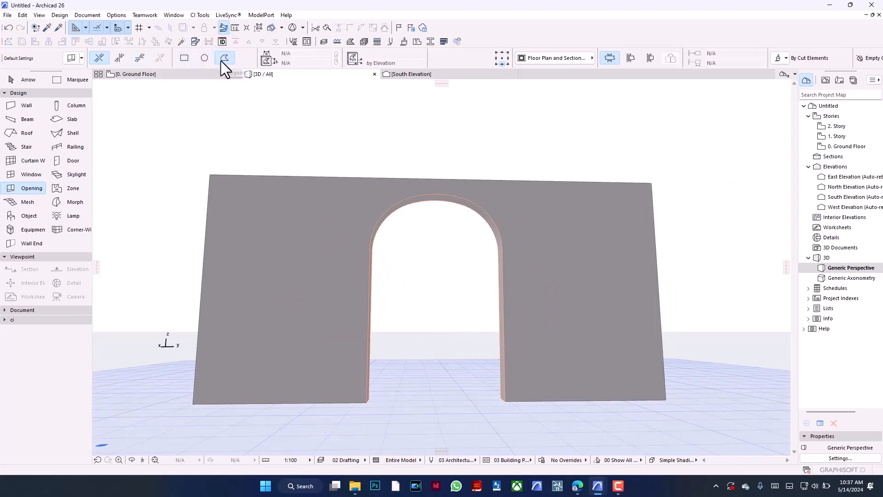
{"action": "left_click", "coordinate": [259, 334]}
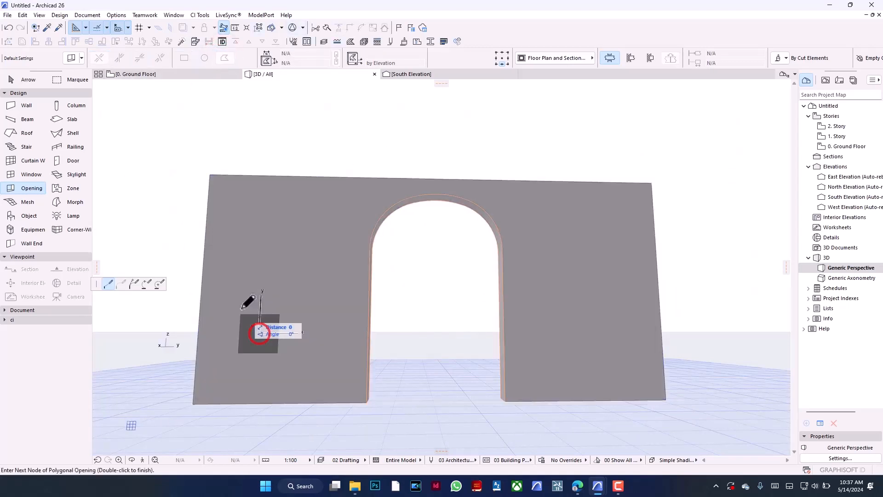
{"action": "left_click", "coordinate": [235, 302]}
{"action": "left_click", "coordinate": [264, 262]}
{"action": "left_click", "coordinate": [236, 224]}
{"action": "left_click", "coordinate": [279, 207]}
{"action": "left_click", "coordinate": [341, 246]}
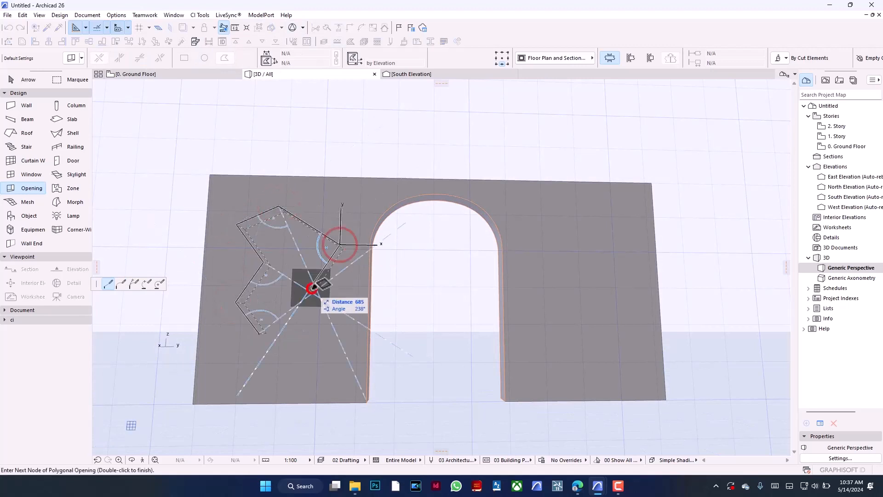
{"action": "left_click", "coordinate": [311, 287]}
{"action": "left_click", "coordinate": [328, 325]}
{"action": "left_click", "coordinate": [260, 332]}
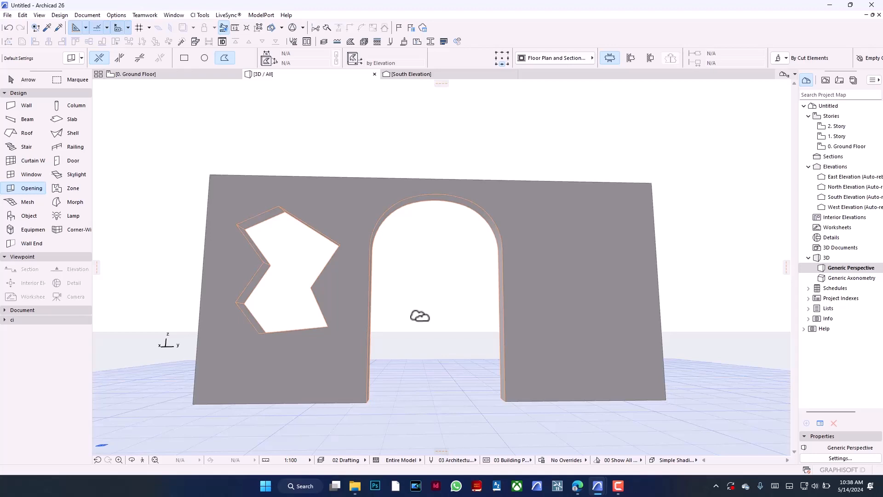
{"action": "left_click", "coordinate": [342, 249]}
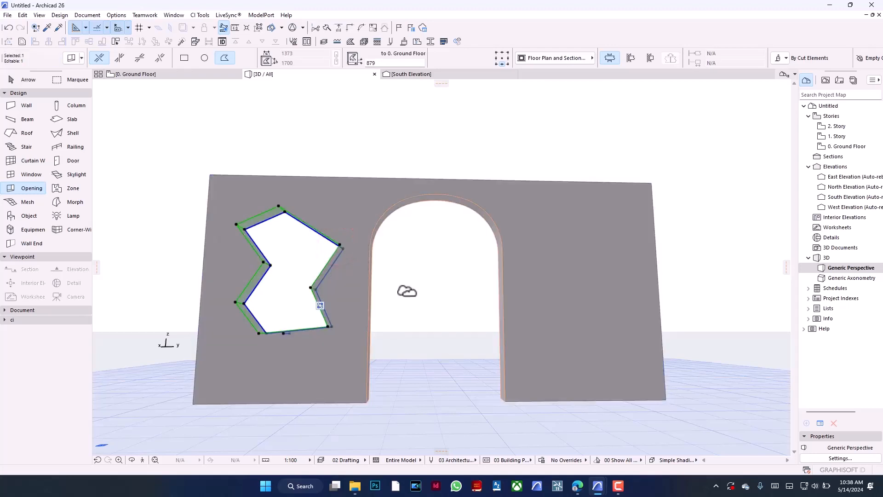
{"action": "key", "text": "BackSpace"}
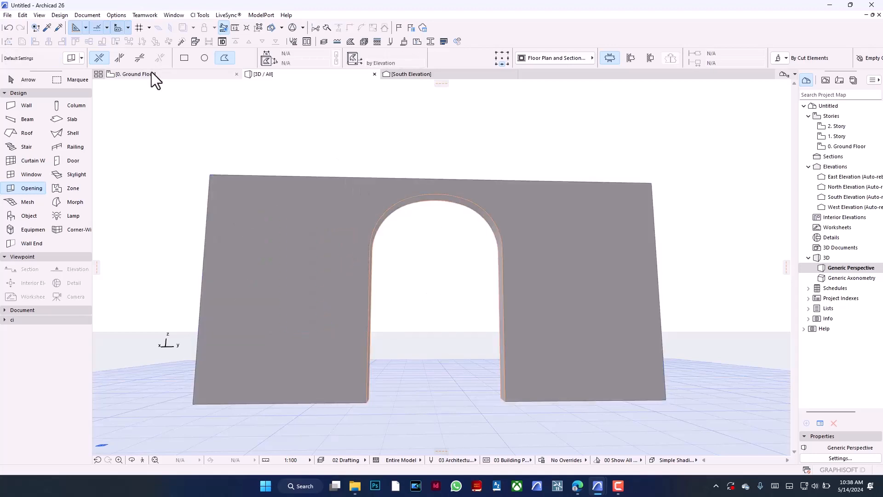
Step: On the ground floor plan, move the arched opening along the wall toward the wall's upper end
{"action": "left_click", "coordinate": [138, 74]}
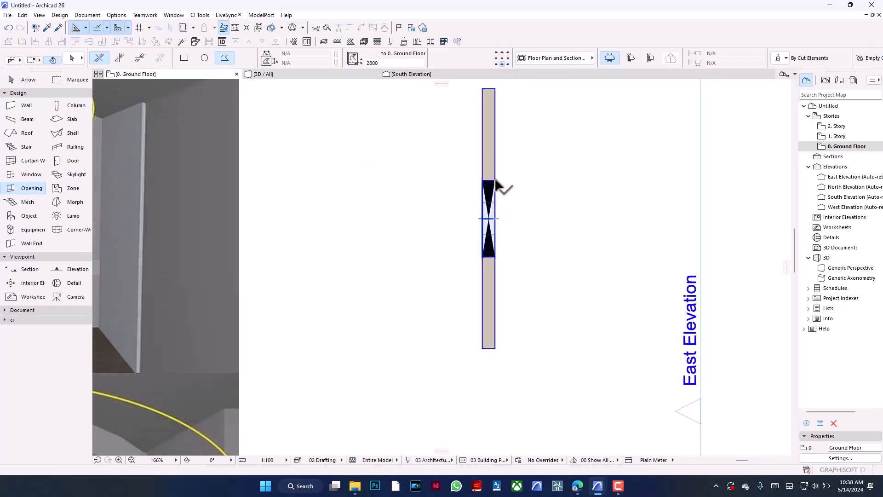
{"action": "left_click", "coordinate": [496, 184]}
{"action": "key", "text": "ctrl+d"}
{"action": "left_click", "coordinate": [522, 228]}
{"action": "left_click", "coordinate": [521, 156]}
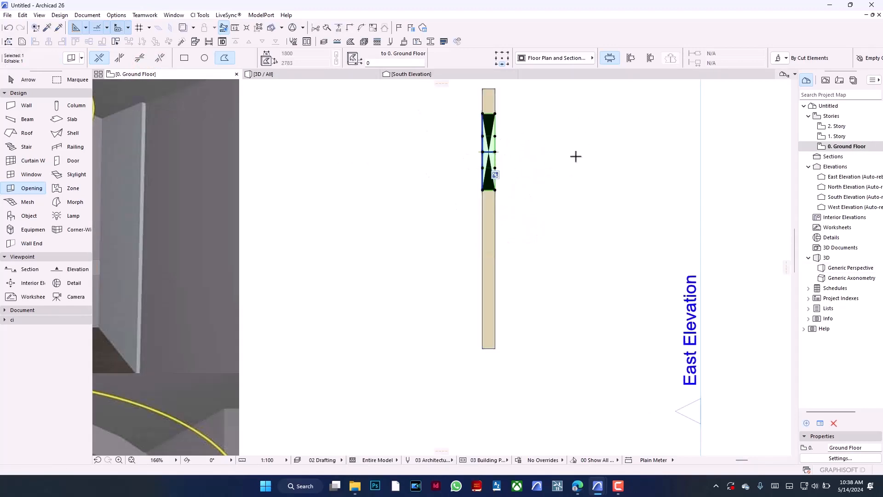
Step: Set both the cut symbol and the uncut symbol of the selected opening to No Symbol
{"action": "left_click", "coordinate": [73, 58]}
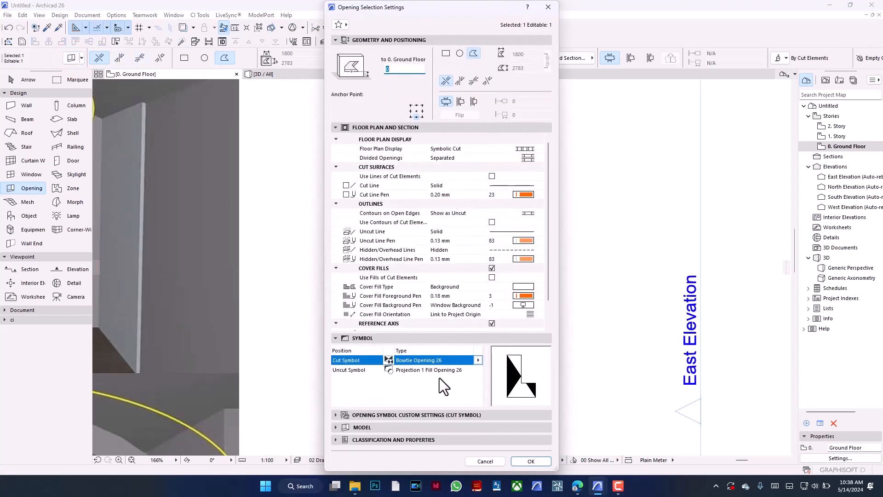
{"action": "left_click", "coordinate": [477, 360]}
{"action": "left_click", "coordinate": [451, 304]}
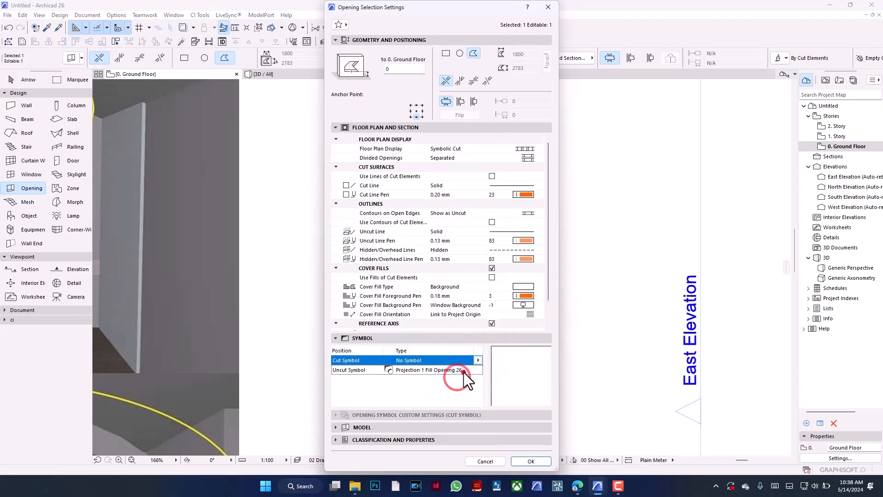
{"action": "left_click", "coordinate": [463, 370]}
{"action": "left_click", "coordinate": [477, 370]}
{"action": "left_click", "coordinate": [505, 302]}
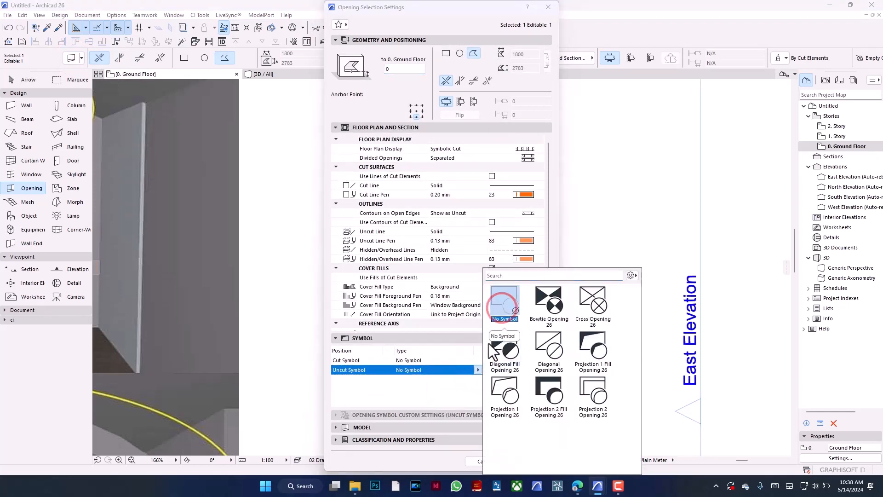
{"action": "left_click", "coordinate": [461, 393]}
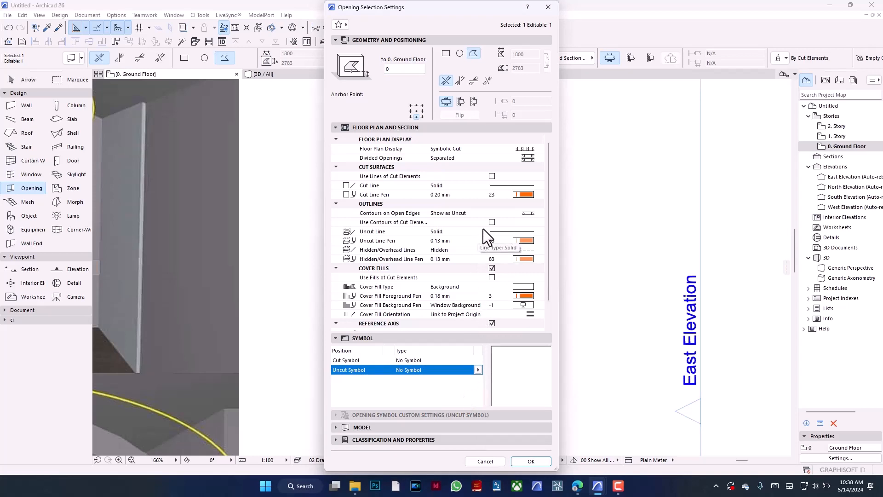
Step: Set the opening's uncut line type to Hidden and apply the opening settings
{"action": "left_click", "coordinate": [524, 231]}
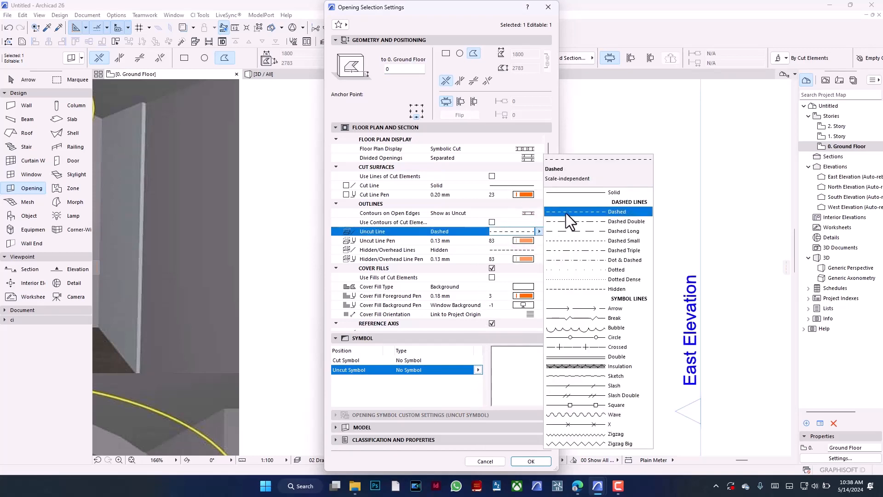
{"action": "left_click", "coordinate": [591, 280]}
{"action": "left_click", "coordinate": [591, 289]}
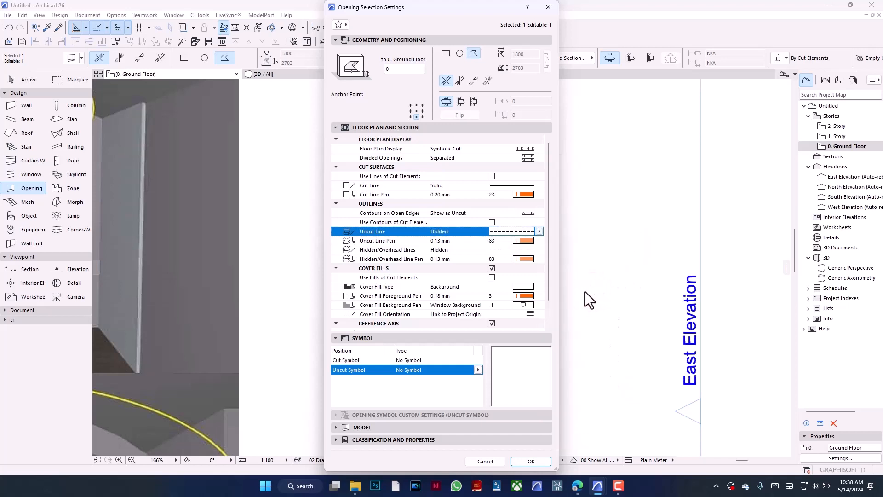
{"action": "left_click", "coordinate": [531, 461]}
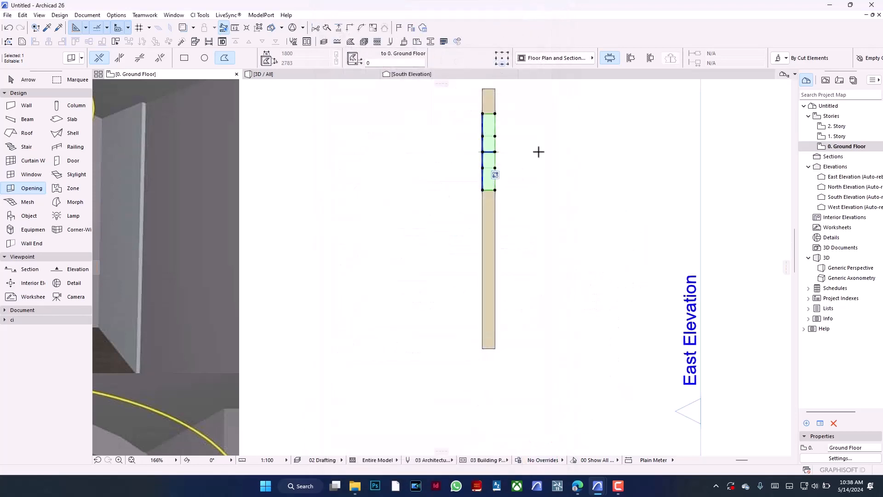
{"action": "scroll", "coordinate": [528, 118], "scroll_direction": "up", "scroll_amount": 5}
{"action": "scroll", "coordinate": [432, 234], "scroll_direction": "down", "scroll_amount": 3}
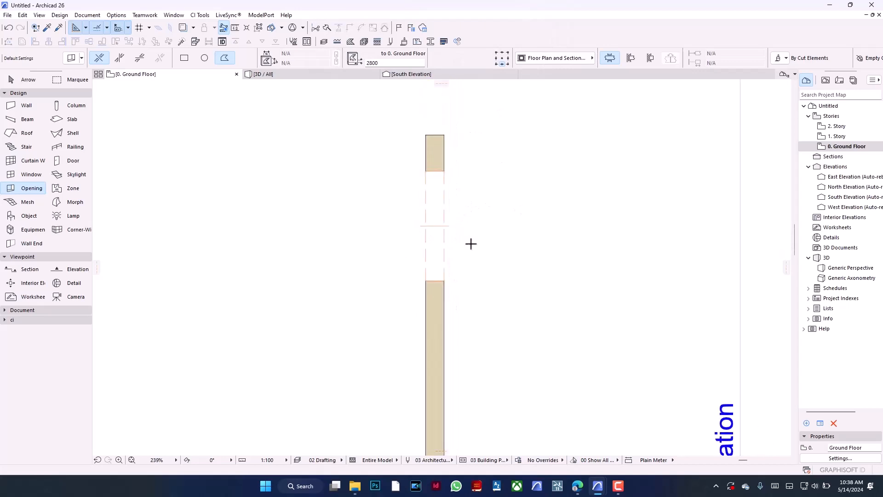
{"action": "scroll", "coordinate": [478, 241], "scroll_direction": "down", "scroll_amount": 5}
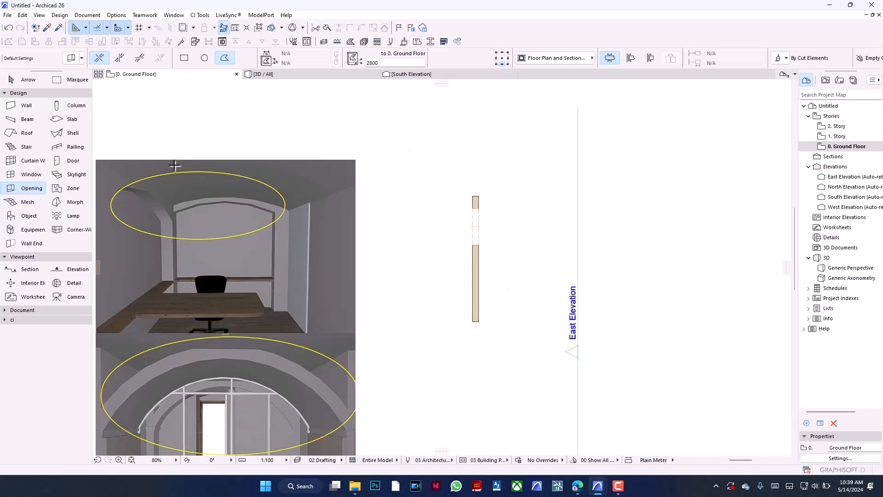
Step: Open the Profile Manager and start editing the Custom profile for use with walls
{"action": "left_click", "coordinate": [117, 15]}
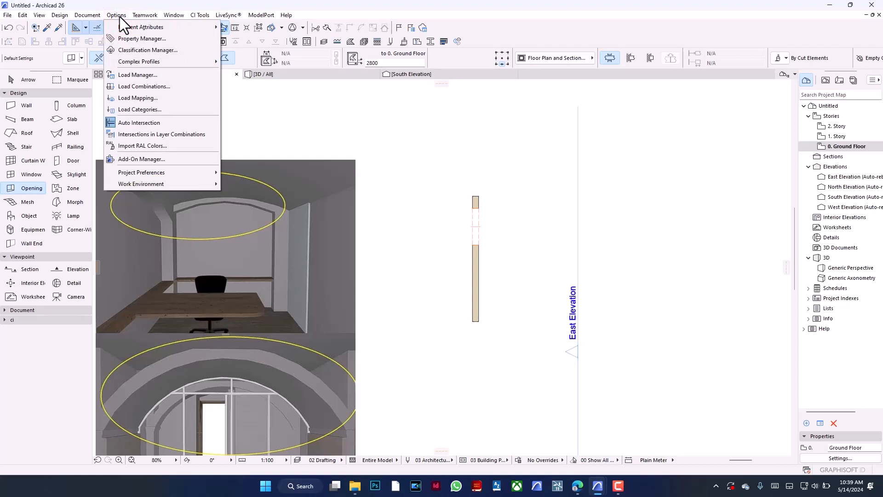
{"action": "mouse_move", "coordinate": [62, 16]}
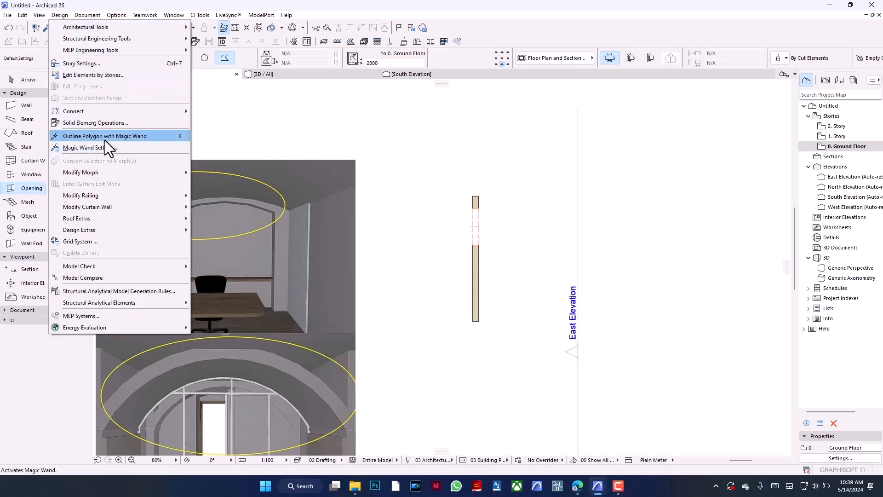
{"action": "mouse_move", "coordinate": [123, 14]}
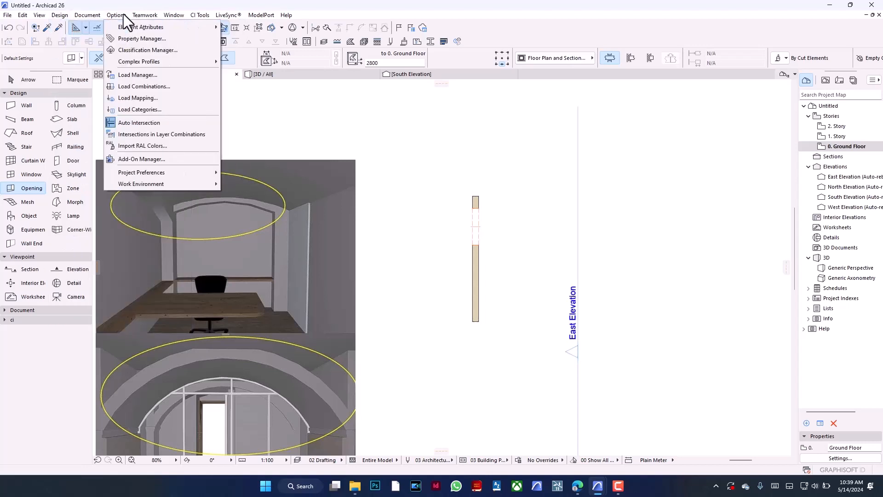
{"action": "mouse_move", "coordinate": [162, 60]}
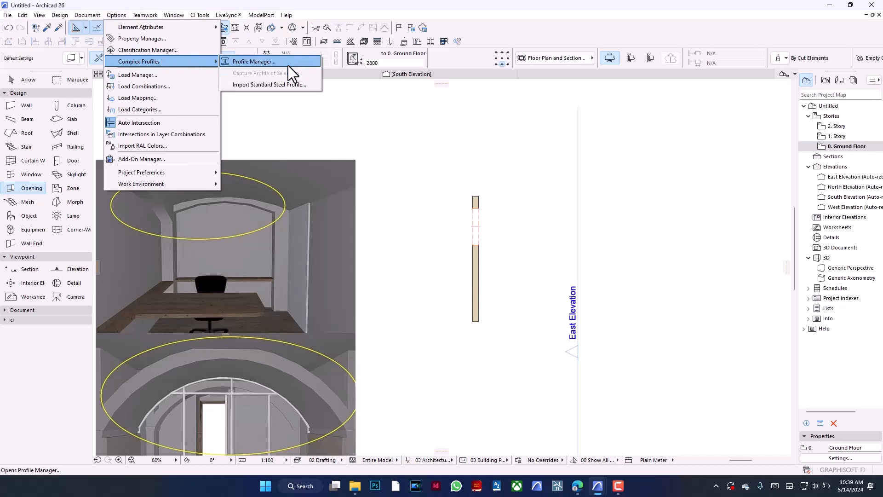
{"action": "mouse_move", "coordinate": [287, 15]}
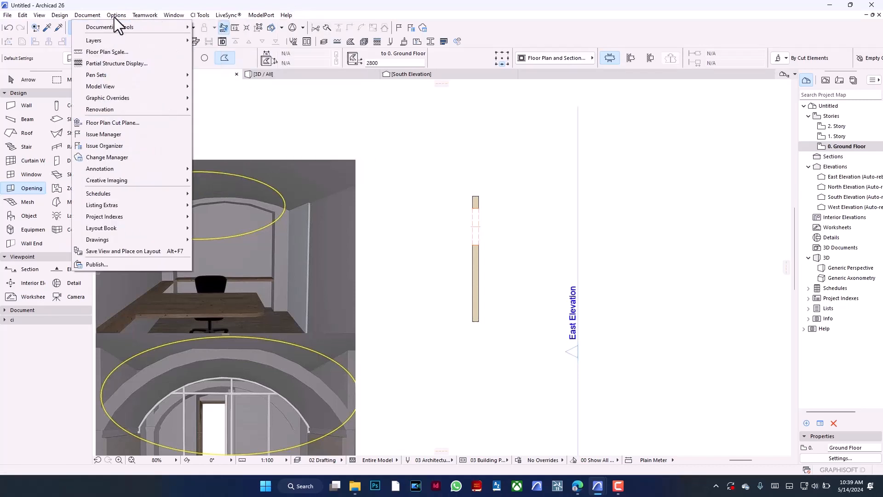
{"action": "left_click", "coordinate": [267, 62]}
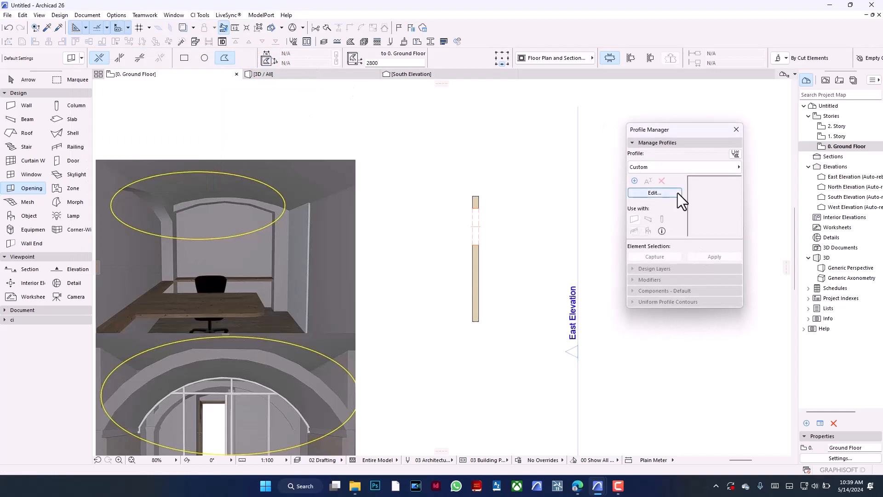
{"action": "left_click", "coordinate": [677, 193]}
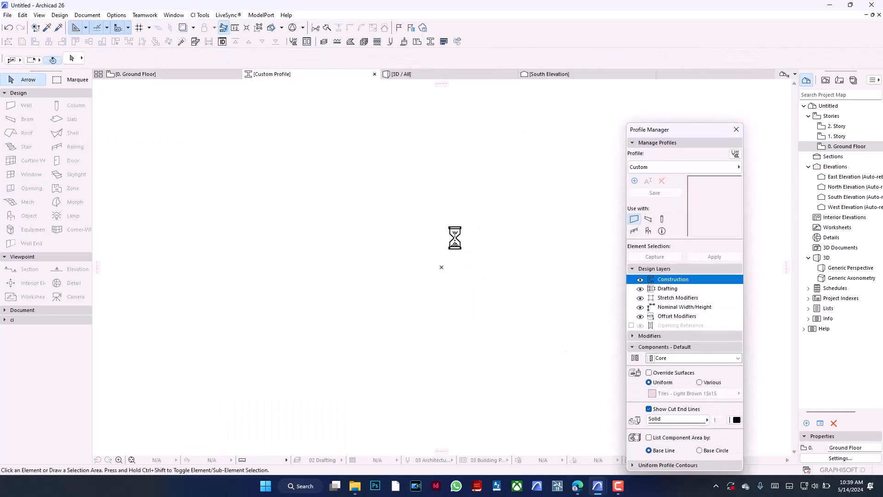
Step: Start a polyline with the Line tool at the origin of the custom profile
{"action": "left_click", "coordinate": [29, 310]}
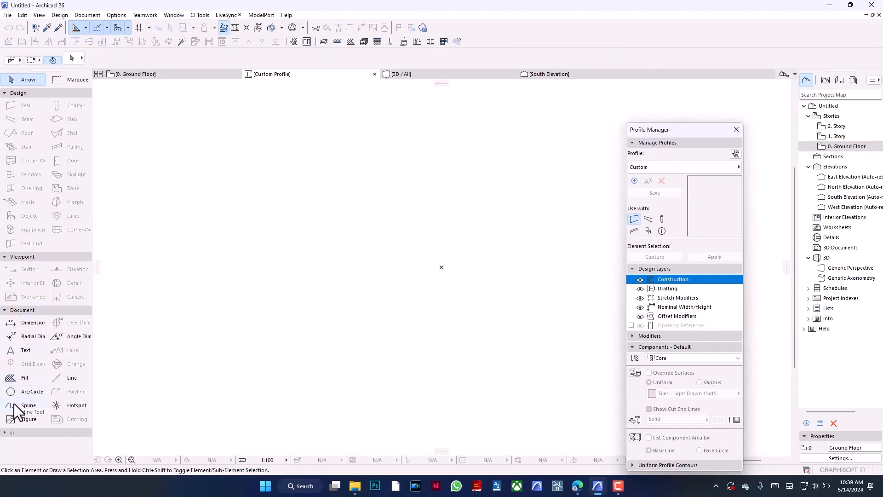
{"action": "left_click", "coordinate": [61, 376]}
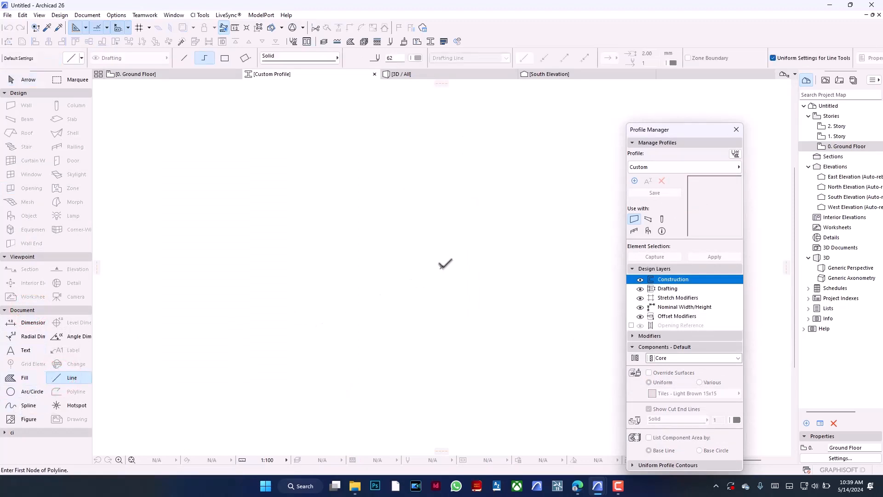
{"action": "left_click", "coordinate": [441, 266]}
{"action": "scroll", "coordinate": [110, 192], "scroll_direction": "down", "scroll_amount": 3}
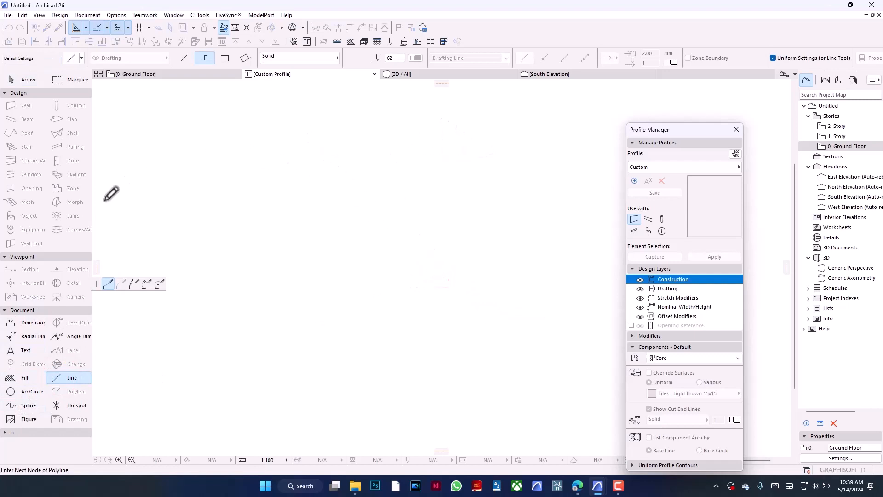
{"action": "left_click", "coordinate": [302, 117]}
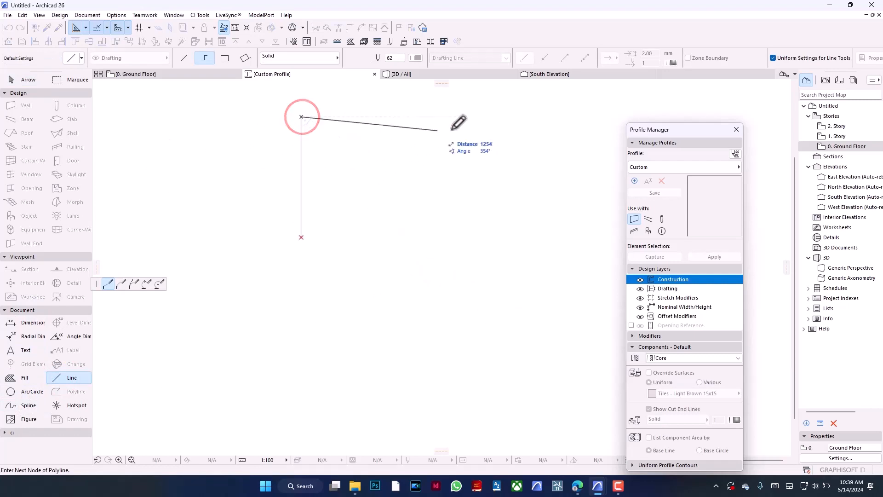
{"action": "left_click", "coordinate": [472, 112]}
{"action": "key", "text": "BackSpace"}
{"action": "key", "text": "BackSpace"}
Step: Draw a closed rectangular outline 3000 high and 4200 wide from the profile origin
{"action": "scroll", "coordinate": [245, 381], "scroll_direction": "down", "scroll_amount": 5}
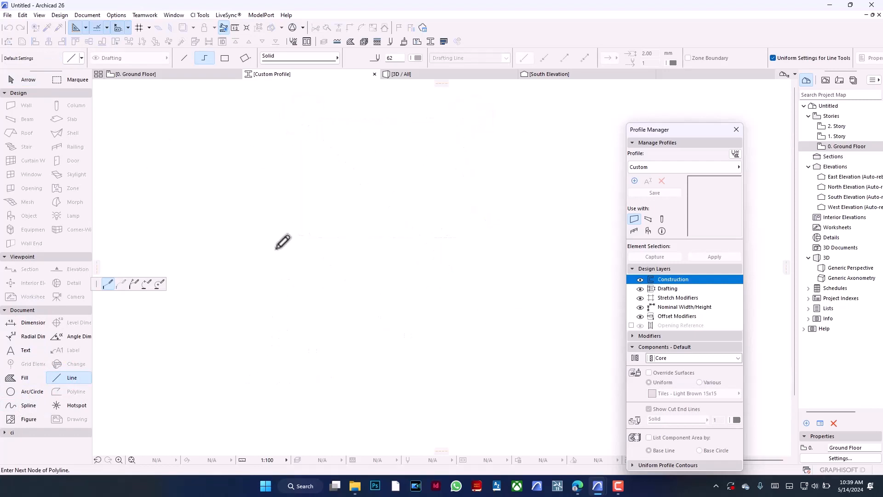
{"action": "type", "text": "000"}
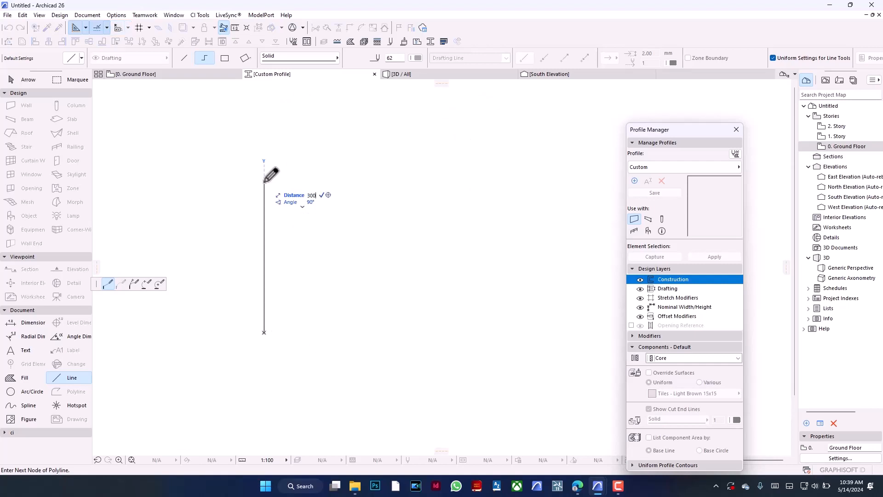
{"action": "key", "text": "Return"}
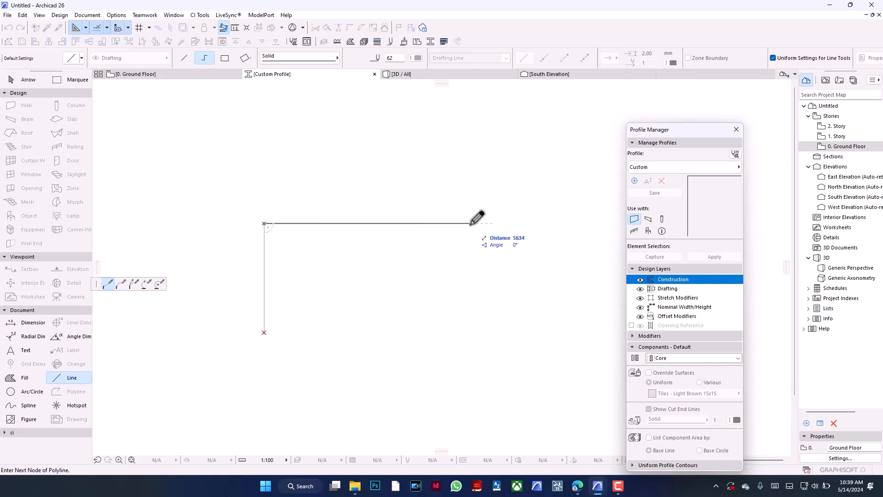
{"action": "type", "text": "4200"}
{"action": "key", "text": "Return"}
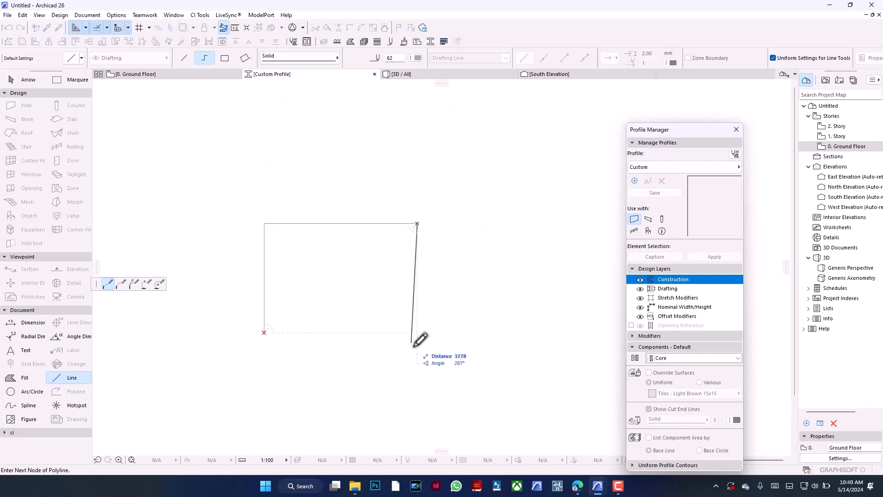
{"action": "left_click", "coordinate": [421, 330]}
{"action": "left_click", "coordinate": [264, 332]}
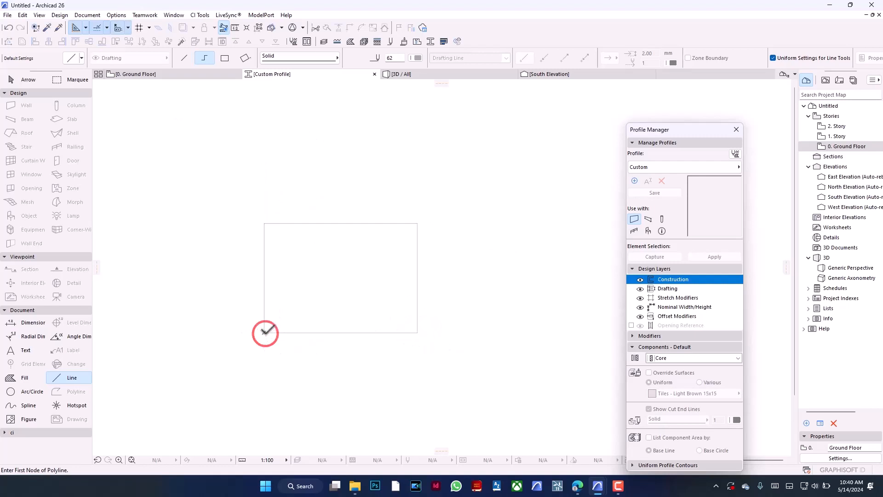
Step: Draw a three-sided inner opening outline, 1800 wide and lower than the rectangle, standing on the rectangle's base line
{"action": "scroll", "coordinate": [335, 286], "scroll_direction": "up", "scroll_amount": 1}
{"action": "scroll", "coordinate": [335, 285], "scroll_direction": "up", "scroll_amount": 1}
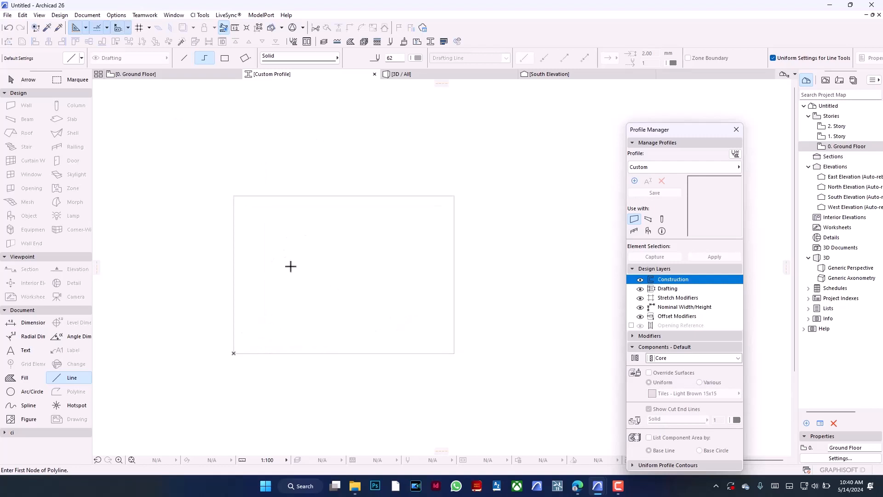
{"action": "left_click", "coordinate": [296, 353]}
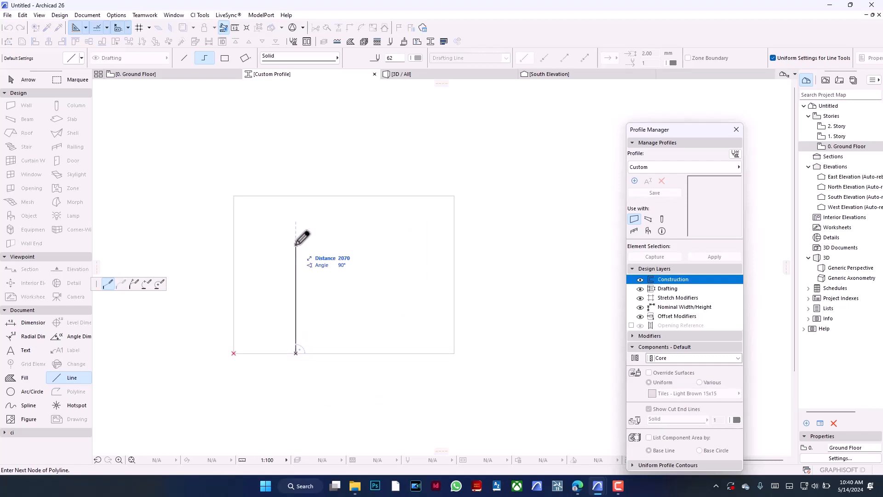
{"action": "key", "text": "Return"}
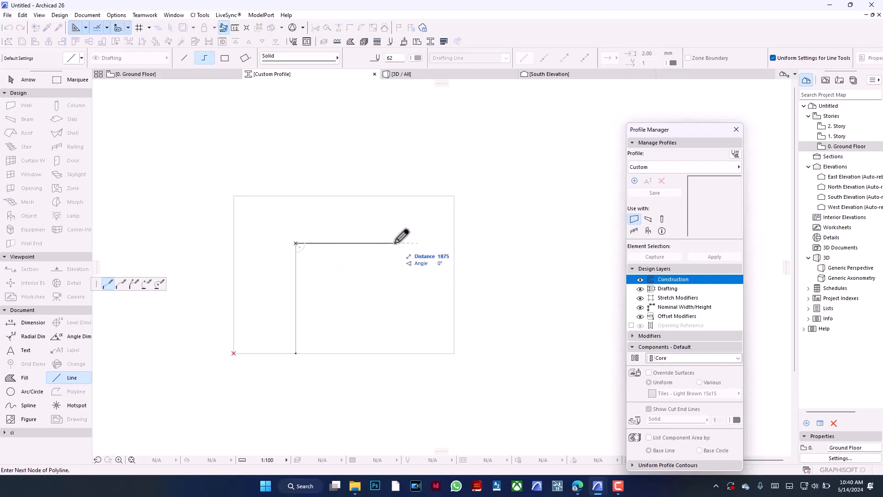
{"action": "type", "text": "10"}
{"action": "key", "text": "BackSpace"}
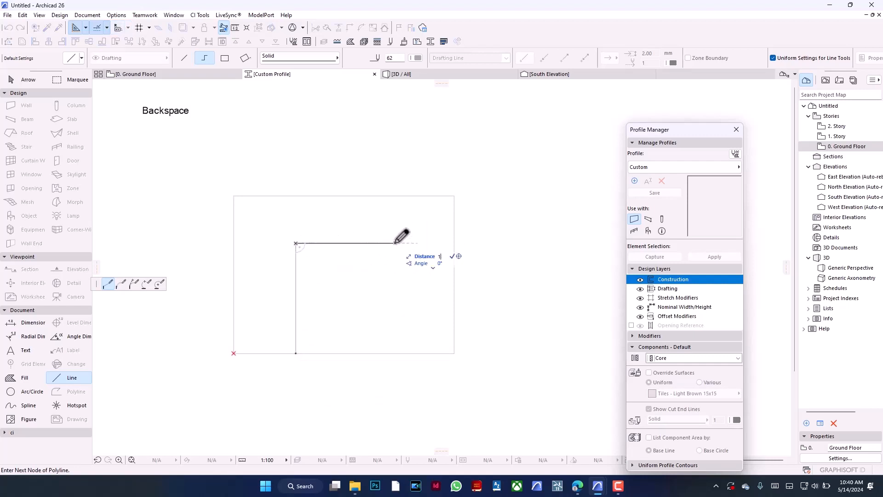
{"action": "type", "text": "800"}
{"action": "key", "text": "Return"}
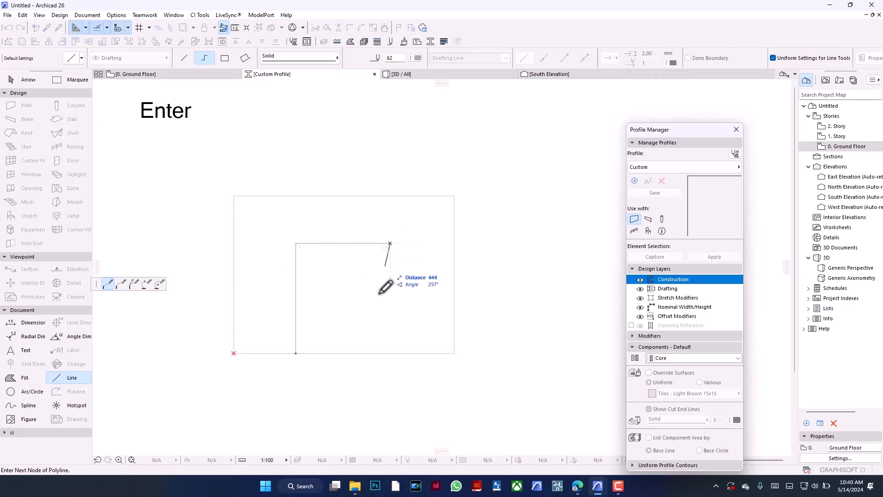
{"action": "double_click", "coordinate": [390, 354]}
Step: Move the inner opening outline by its centre so that it is centred on the midpoint of the rectangle's base
{"action": "left_click", "coordinate": [407, 235], "text": "shift"}
{"action": "left_click", "coordinate": [257, 257], "text": "shift"}
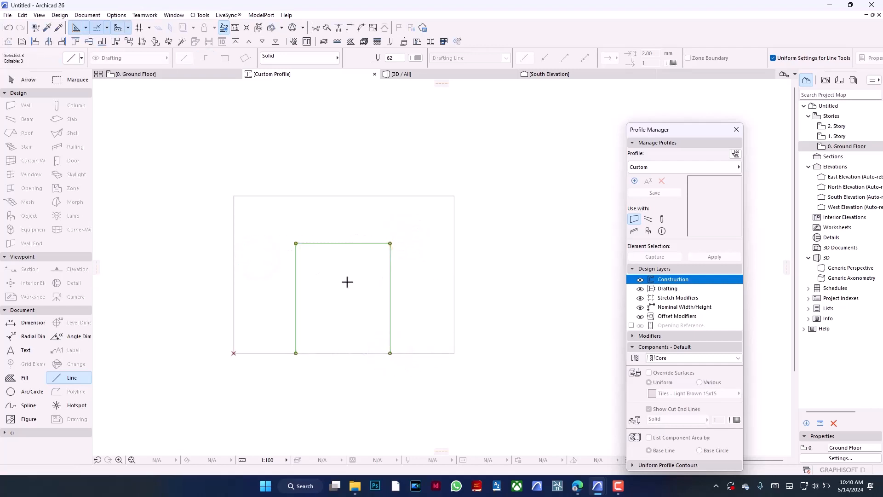
{"action": "key", "text": "ctrl+d"}
{"action": "left_click", "coordinate": [343, 243]}
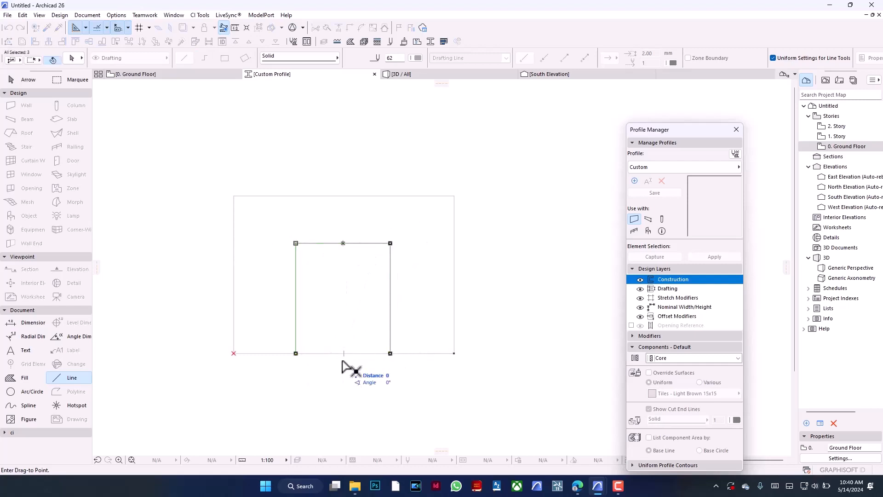
{"action": "left_click", "coordinate": [343, 353]}
{"action": "left_click", "coordinate": [354, 384]}
Step: Suspend grouping and curve the inner outline's top edge upward into an arc with a radius of about 916
{"action": "left_click", "coordinate": [340, 249], "text": "shift"}
{"action": "left_click", "coordinate": [364, 240], "text": "shift"}
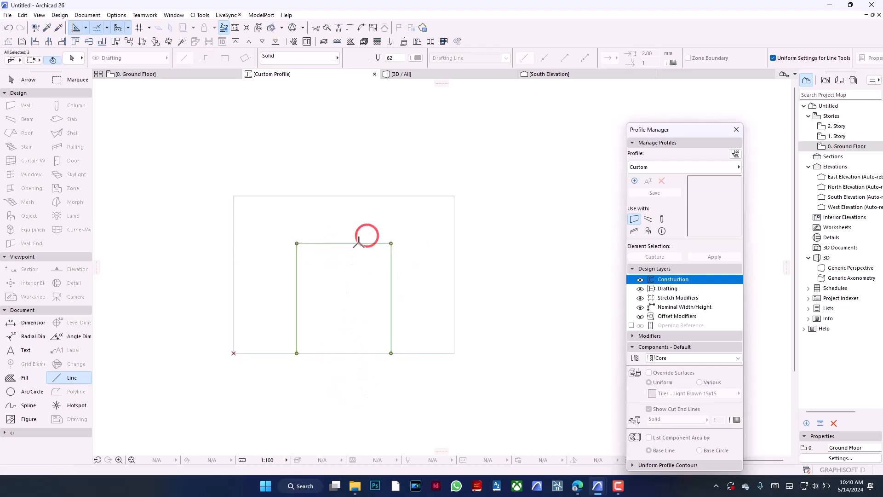
{"action": "left_click", "coordinate": [257, 28]}
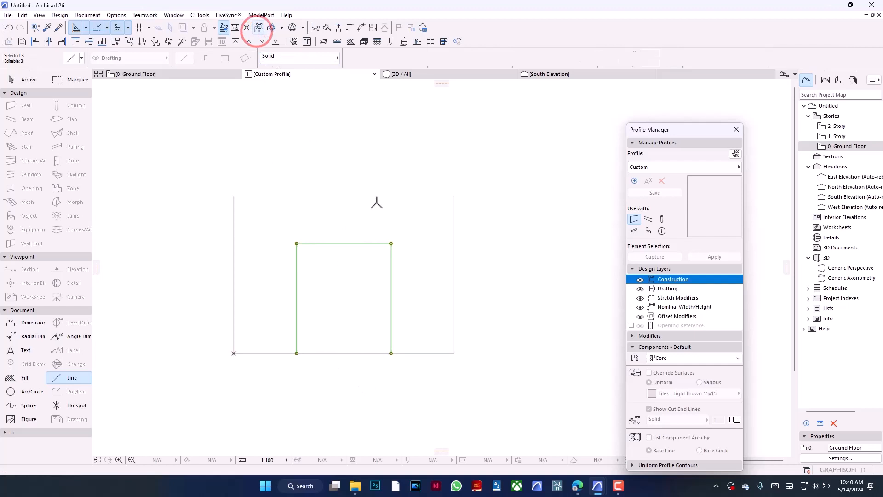
{"action": "left_click", "coordinate": [366, 243]}
{"action": "left_click", "coordinate": [124, 282]}
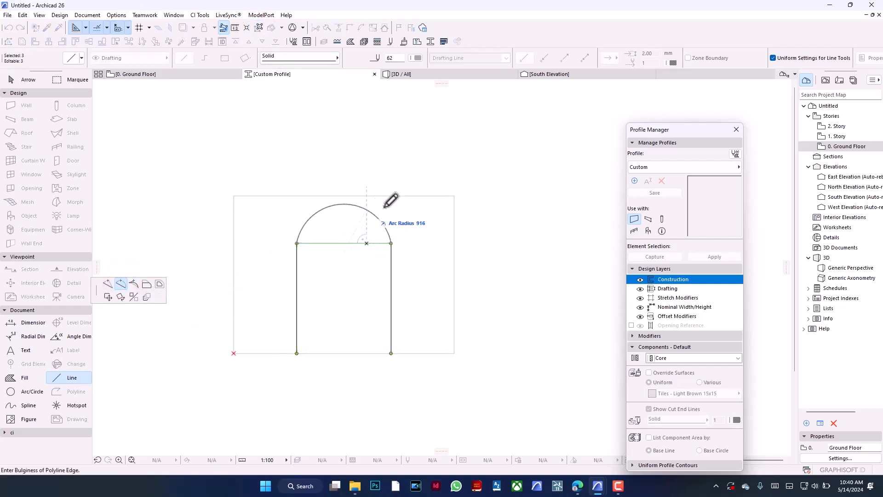
{"action": "left_click", "coordinate": [380, 221]}
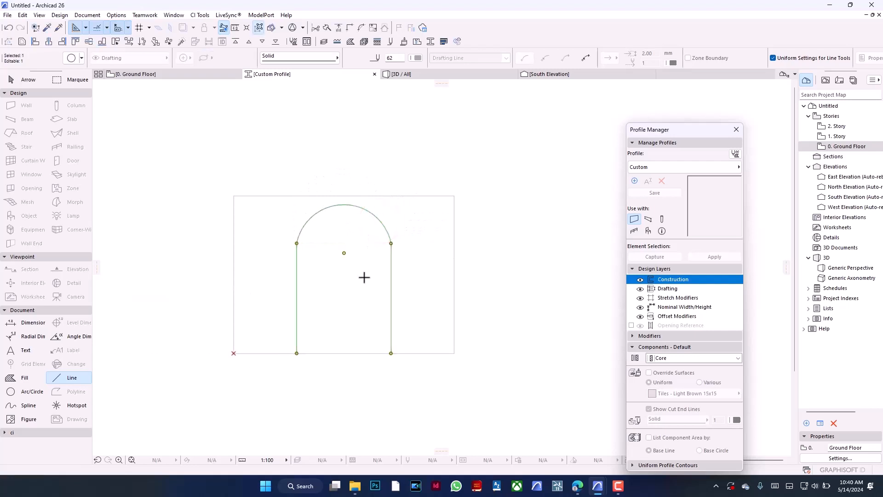
Step: Trim away the base line between the legs of the arch and activate the Fill tool
{"action": "key", "text": "Escape"}
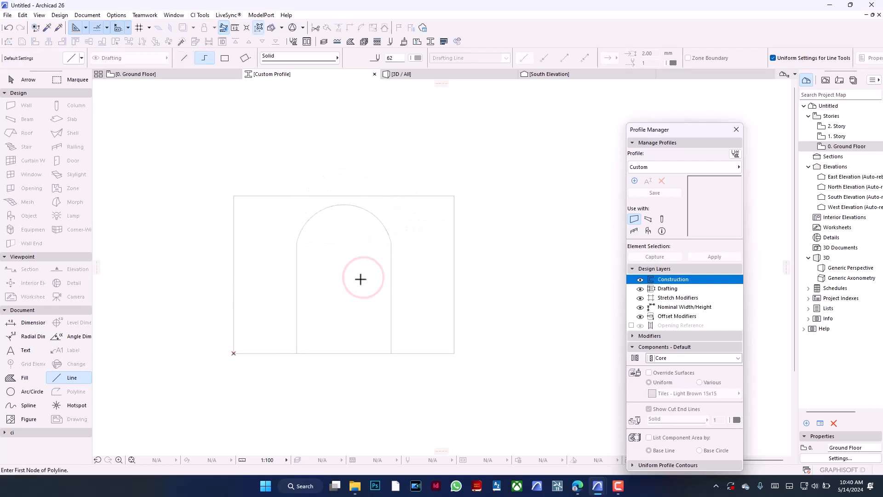
{"action": "left_click", "coordinate": [380, 354], "text": "ctrl"}
{"action": "left_click", "coordinate": [5, 378]}
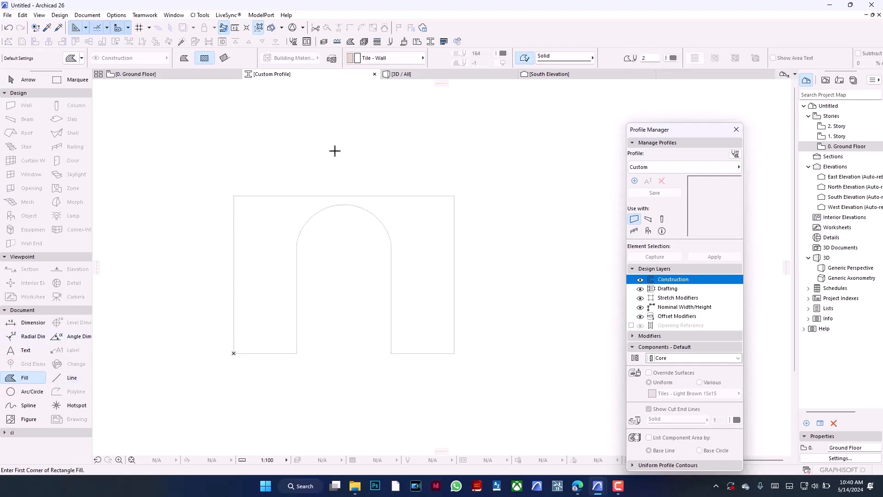
Step: Check which building material the ground floor wall uses, and return to the custom profile
{"action": "left_click", "coordinate": [202, 75]}
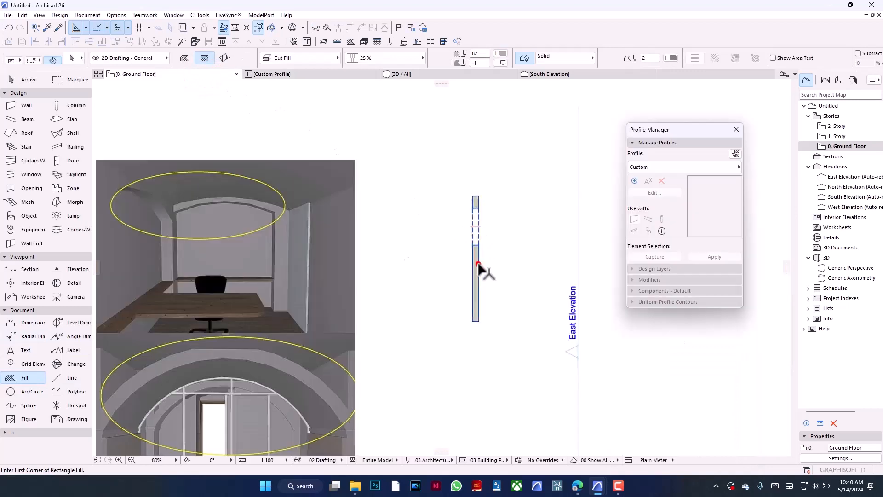
{"action": "left_click", "coordinate": [478, 266], "text": "shift"}
{"action": "left_click", "coordinate": [408, 59]}
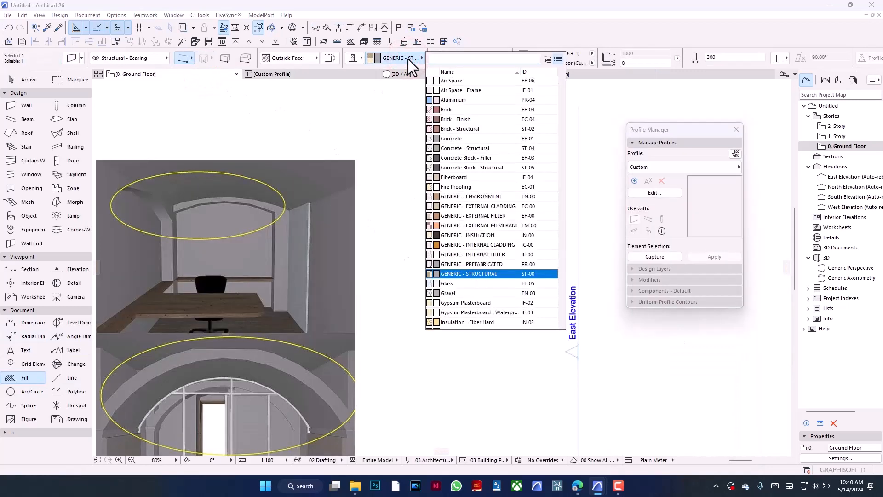
{"action": "left_click", "coordinate": [390, 134]}
{"action": "left_click", "coordinate": [400, 161]}
{"action": "left_click", "coordinate": [323, 73]}
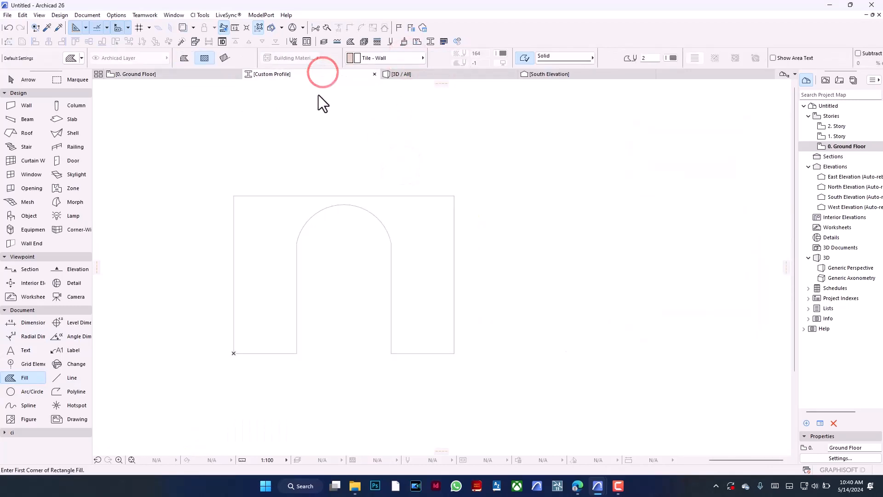
Step: Fill the area between the rectangle and the arch with the GENERIC - STRUCTURAL building material
{"action": "left_click", "coordinate": [379, 58]}
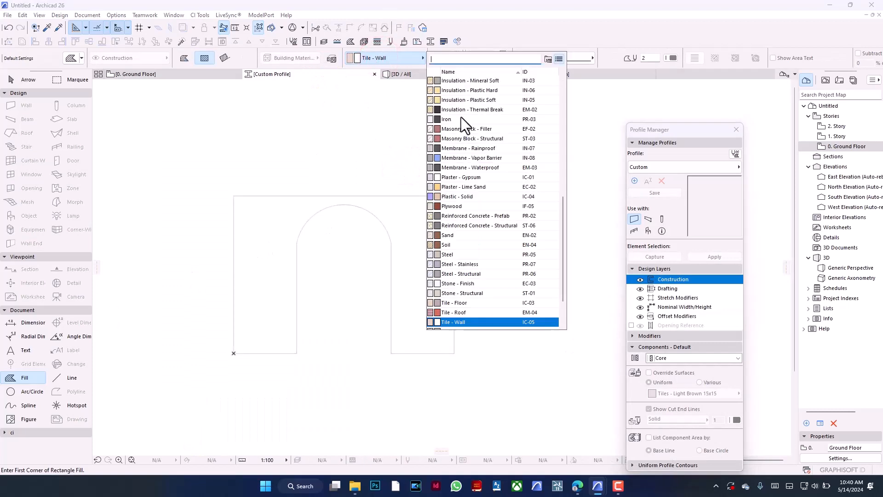
{"action": "scroll", "coordinate": [492, 142], "scroll_direction": "up", "scroll_amount": 3}
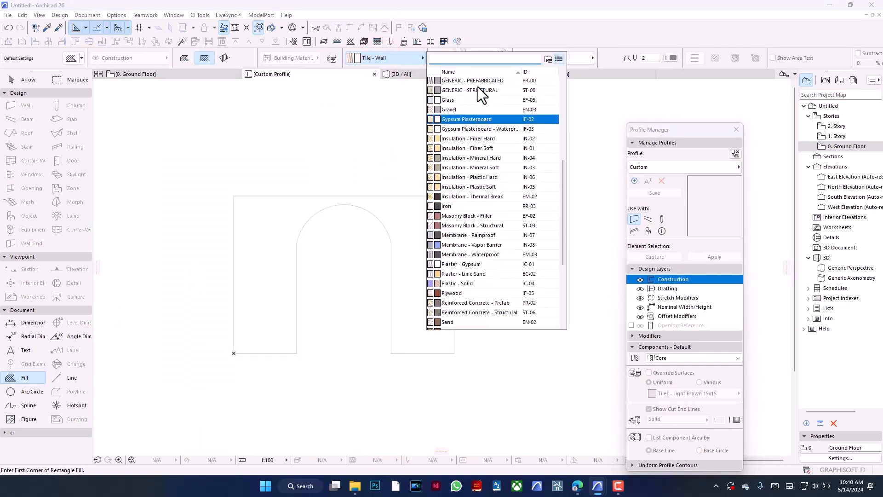
{"action": "scroll", "coordinate": [479, 106], "scroll_direction": "up", "scroll_amount": 2}
{"action": "left_click", "coordinate": [482, 122]}
{"action": "scroll", "coordinate": [263, 232], "scroll_direction": "up", "scroll_amount": 1}
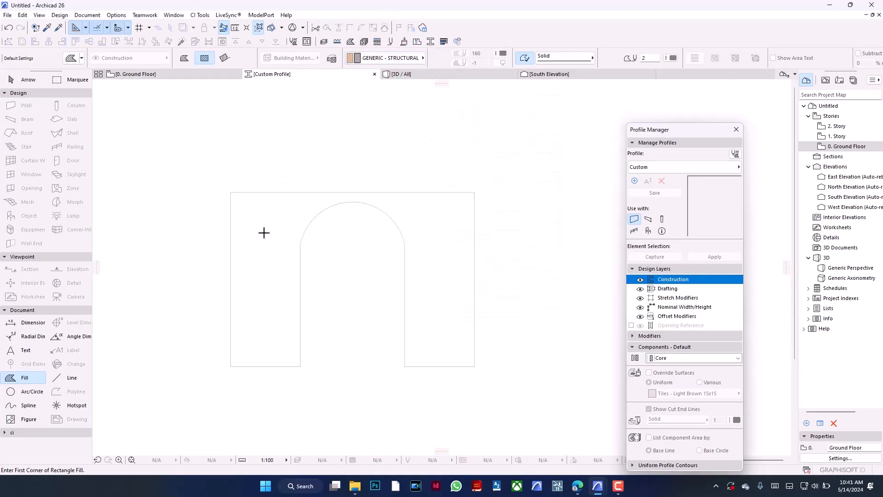
{"action": "scroll", "coordinate": [263, 232], "scroll_direction": "up", "scroll_amount": 1}
{"action": "left_click", "coordinate": [268, 231]}
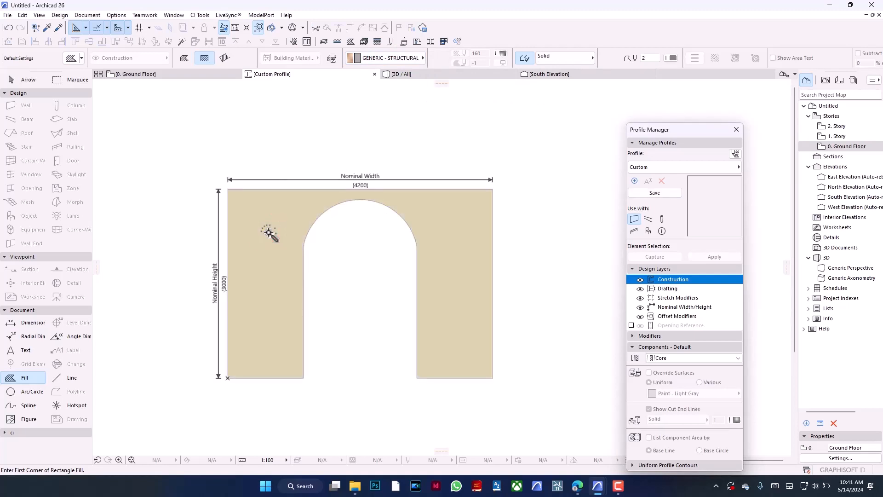
{"action": "left_click", "coordinate": [269, 233]}
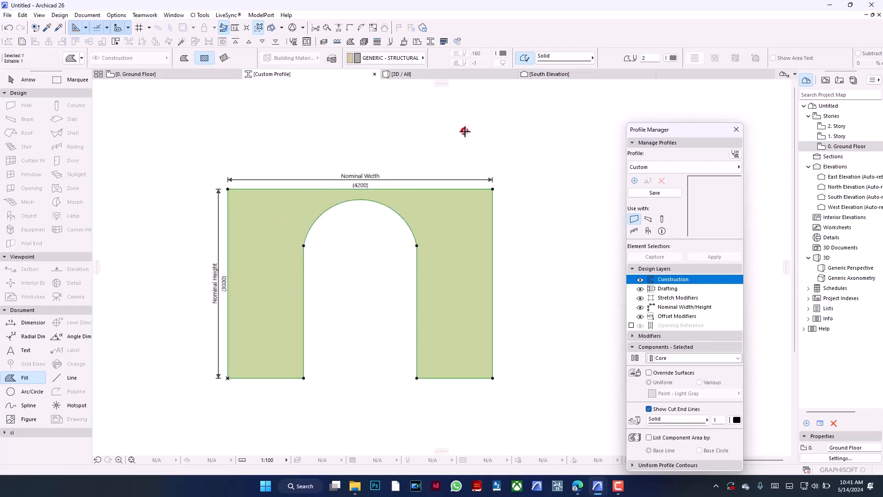
{"action": "key", "text": "Escape"}
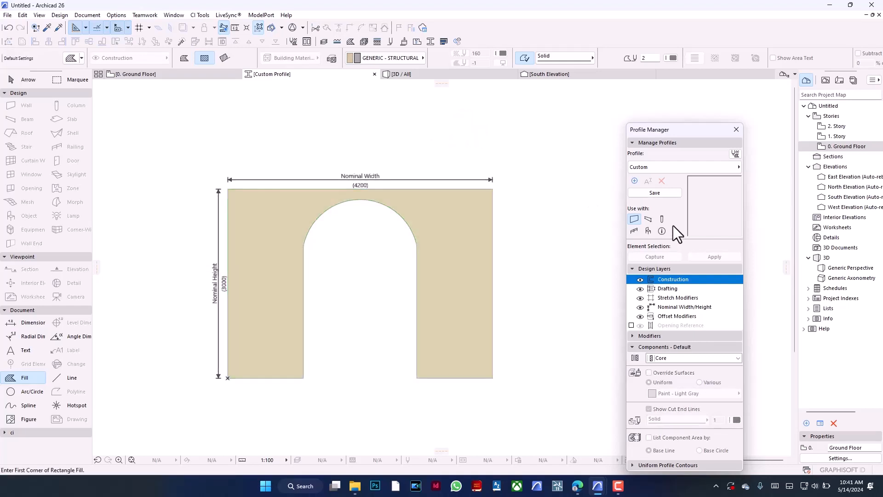
Step: Save the custom wall profile under the name Arch
{"action": "left_click", "coordinate": [642, 195]}
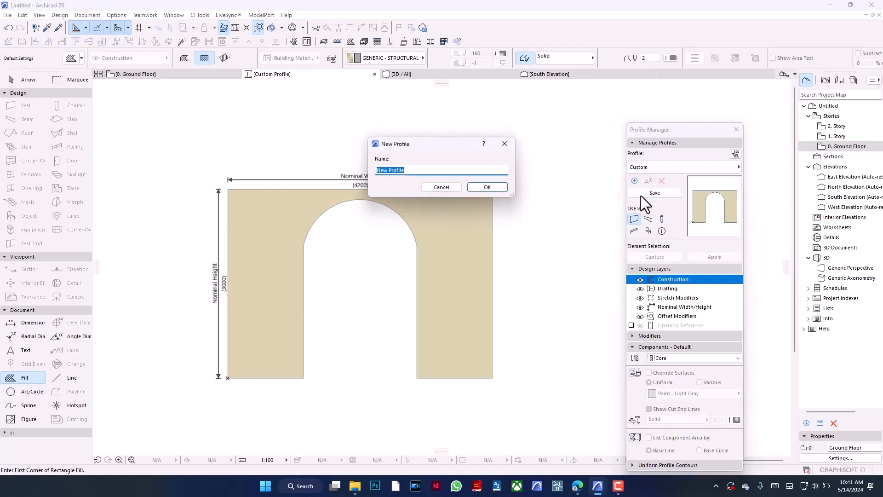
{"action": "type", "text": "Arch"}
{"action": "left_click", "coordinate": [488, 186]}
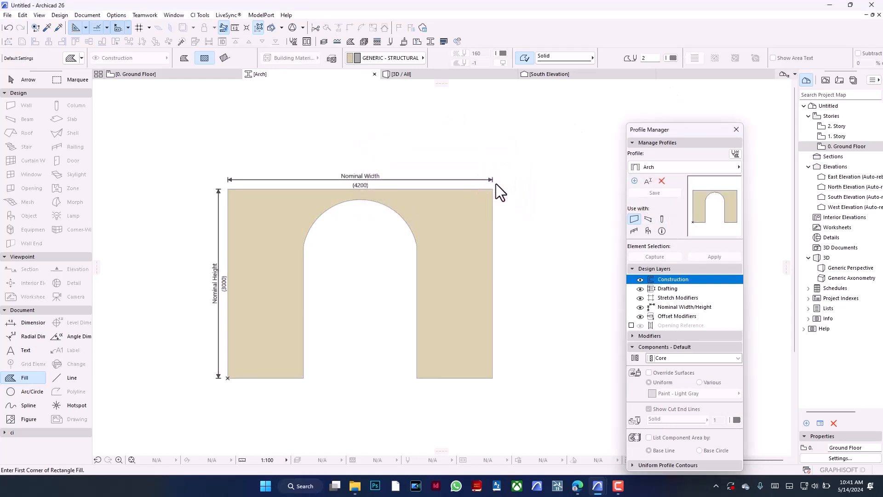
Step: Return to the ground floor plan and set the Wall tool to use the Arch complex profile
{"action": "left_click", "coordinate": [141, 73]}
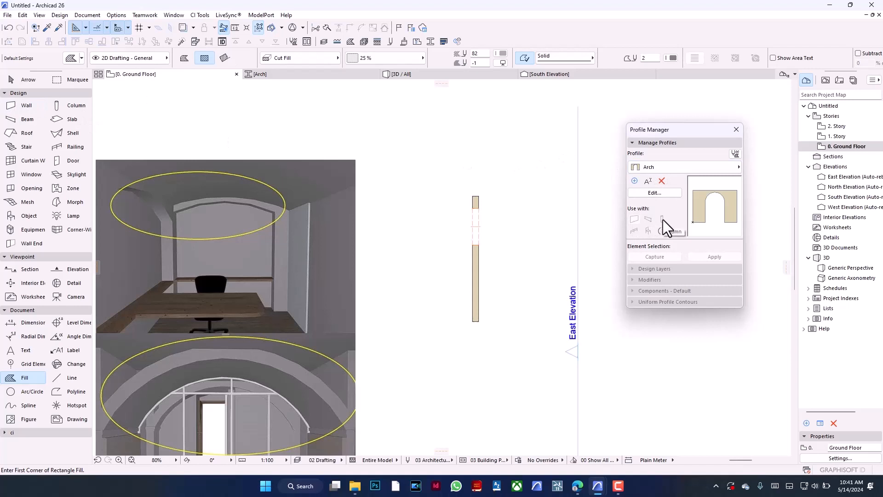
{"action": "left_click", "coordinate": [26, 105]}
{"action": "scroll", "coordinate": [556, 269], "scroll_direction": "up", "scroll_amount": 2}
{"action": "scroll", "coordinate": [562, 273], "scroll_direction": "up", "scroll_amount": 3}
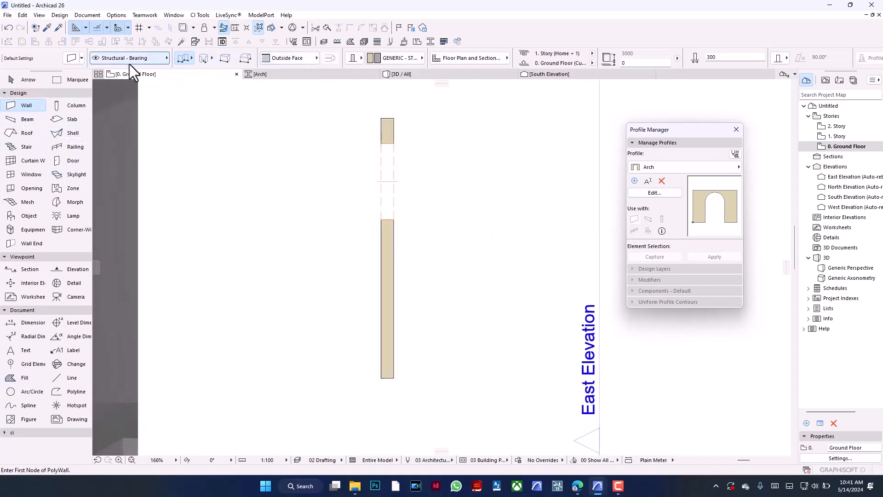
{"action": "left_click", "coordinate": [354, 57]}
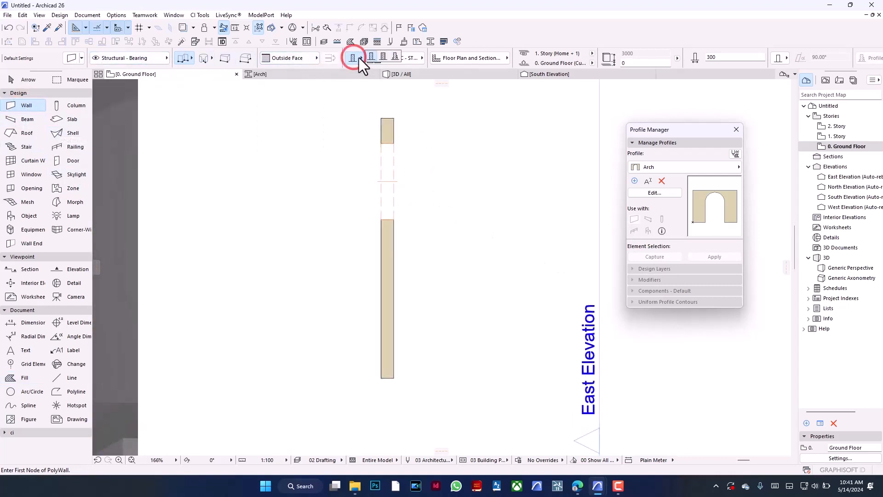
{"action": "left_click", "coordinate": [395, 54]}
{"action": "left_click", "coordinate": [382, 57]}
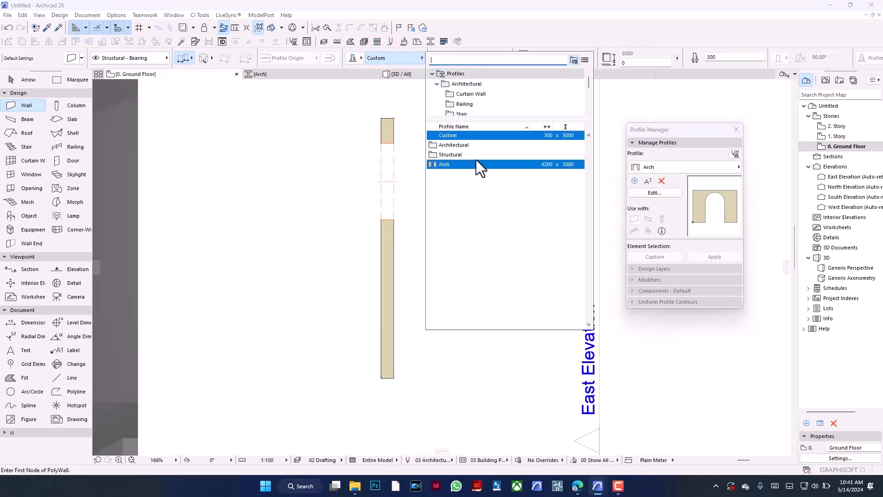
{"action": "left_click", "coordinate": [472, 161]}
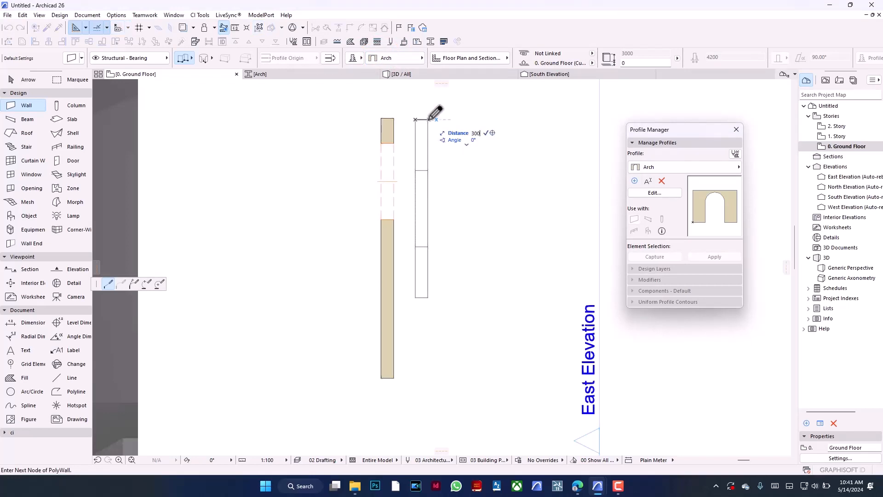
Step: Place a 300 mm long Arch-profile wall beside the existing wall and inspect both walls in 3D
{"action": "key", "text": "Return"}
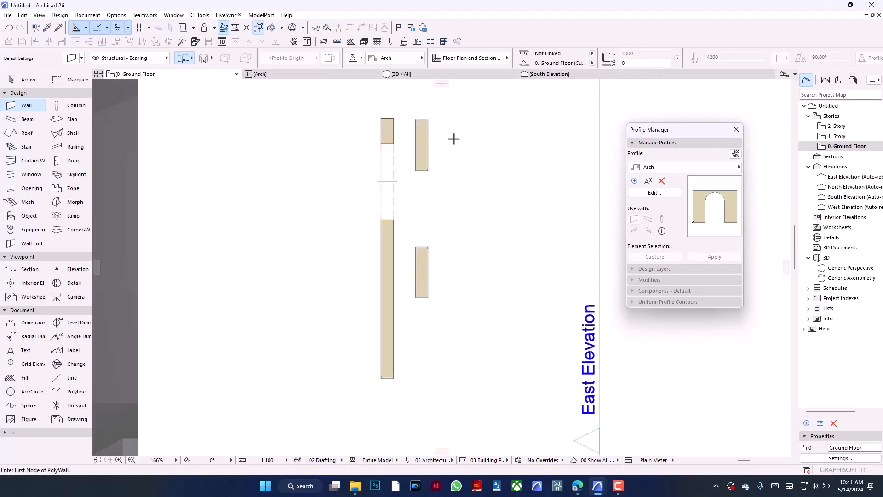
{"action": "scroll", "coordinate": [453, 229], "scroll_direction": "down", "scroll_amount": 1}
{"action": "scroll", "coordinate": [452, 229], "scroll_direction": "up", "scroll_amount": 2}
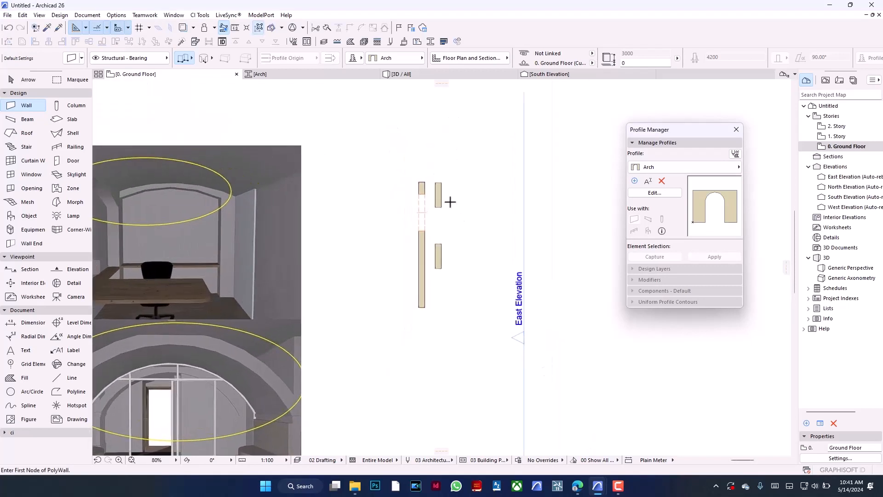
{"action": "left_click", "coordinate": [426, 73]}
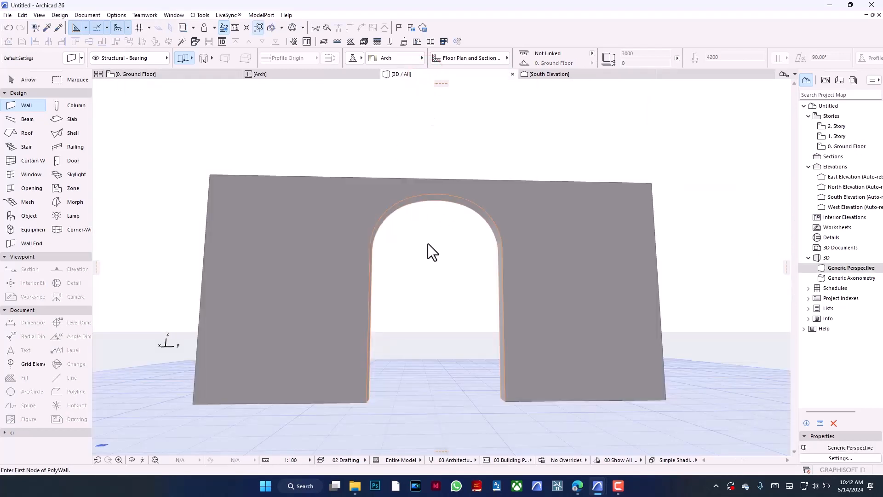
{"action": "middle_click_drag", "start_coordinate": [428, 244], "coordinate": [477, 218], "text": "shift"}
{"action": "scroll", "coordinate": [480, 193], "scroll_direction": "up", "scroll_amount": 3}
{"action": "scroll", "coordinate": [396, 178], "scroll_direction": "down", "scroll_amount": 5}
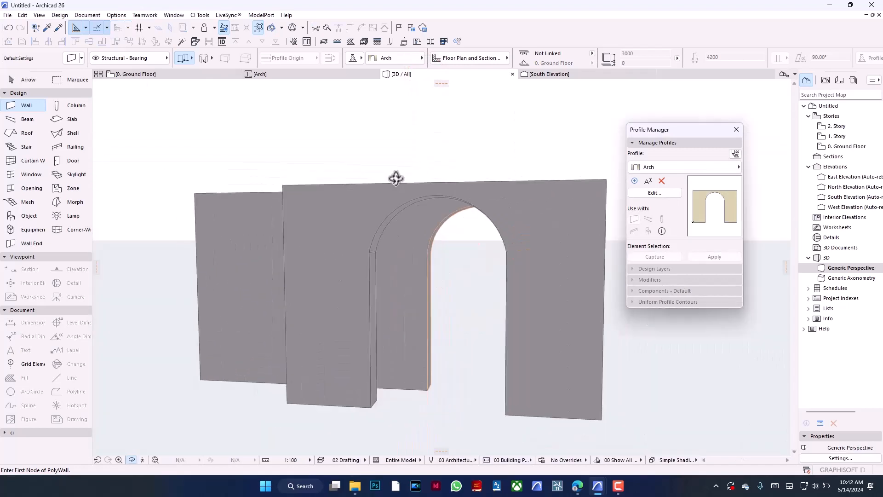
{"action": "middle_click_drag", "start_coordinate": [385, 187], "coordinate": [542, 274], "text": "shift"}
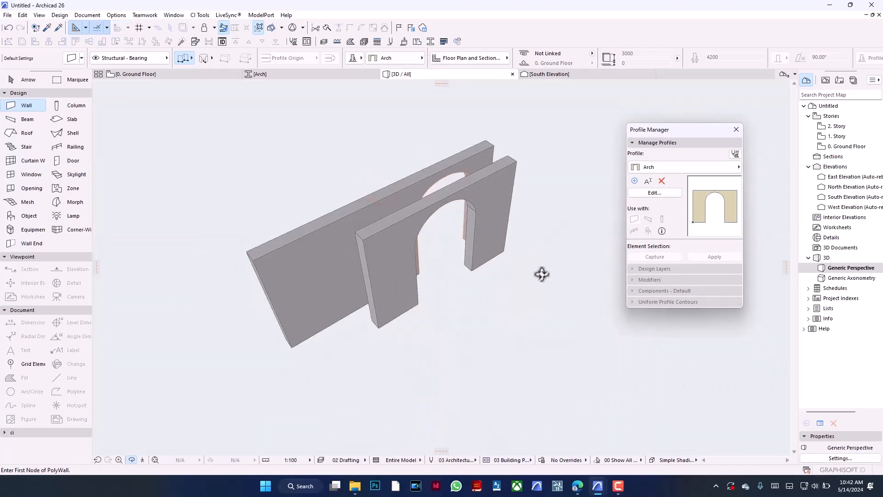
Step: On the ground floor plan, stretch the Arch-profile wall horizontally to about 7067 mm long
{"action": "left_click", "coordinate": [150, 72]}
{"action": "scroll", "coordinate": [285, 264], "scroll_direction": "down", "scroll_amount": 5}
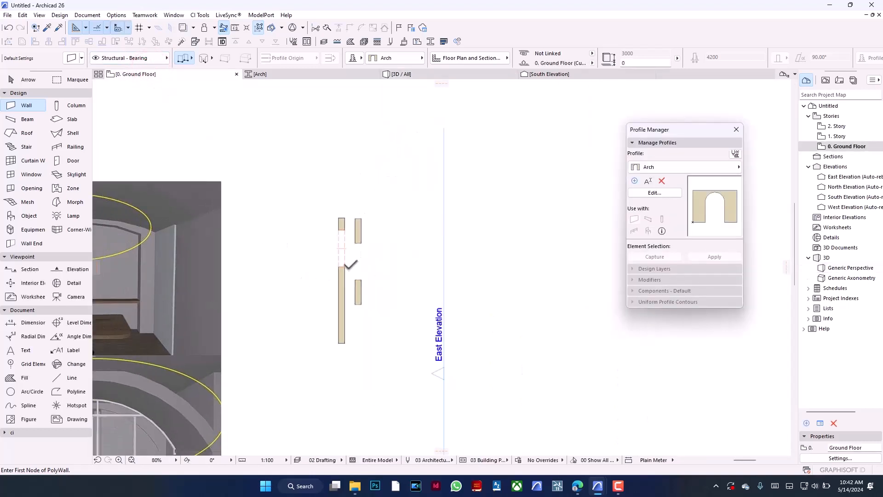
{"action": "left_click", "coordinate": [363, 234], "text": "shift"}
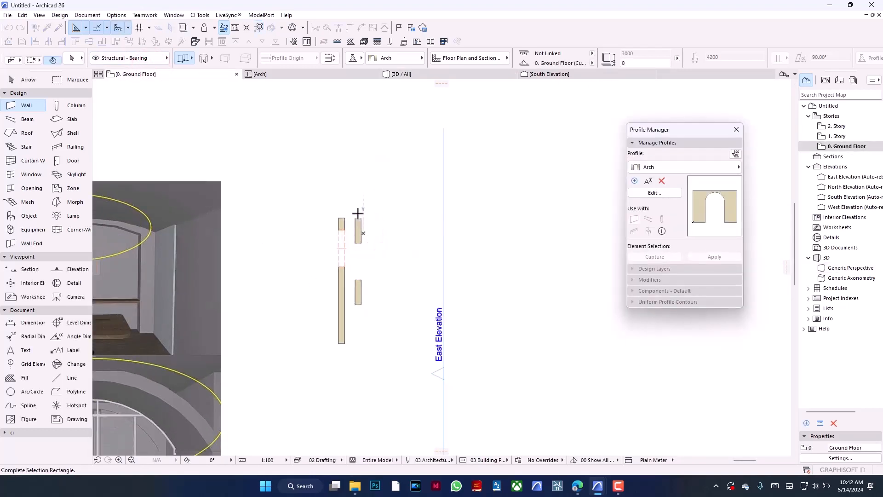
{"action": "left_click", "coordinate": [356, 211], "text": "shift"}
{"action": "left_click", "coordinate": [361, 218]}
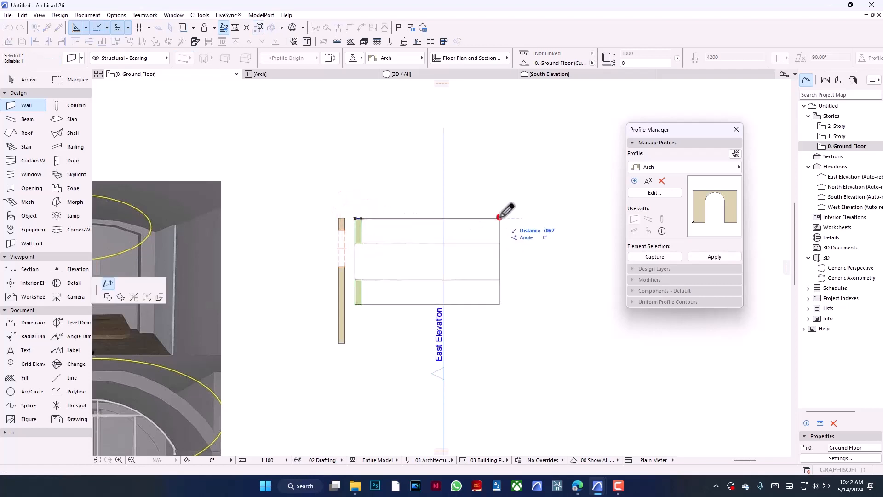
{"action": "left_click", "coordinate": [499, 218]}
{"action": "key", "text": "Escape"}
Step: Examine the lengthened Arch-profile wall and its tunnel-like passage in 3D
{"action": "left_click", "coordinate": [414, 74]}
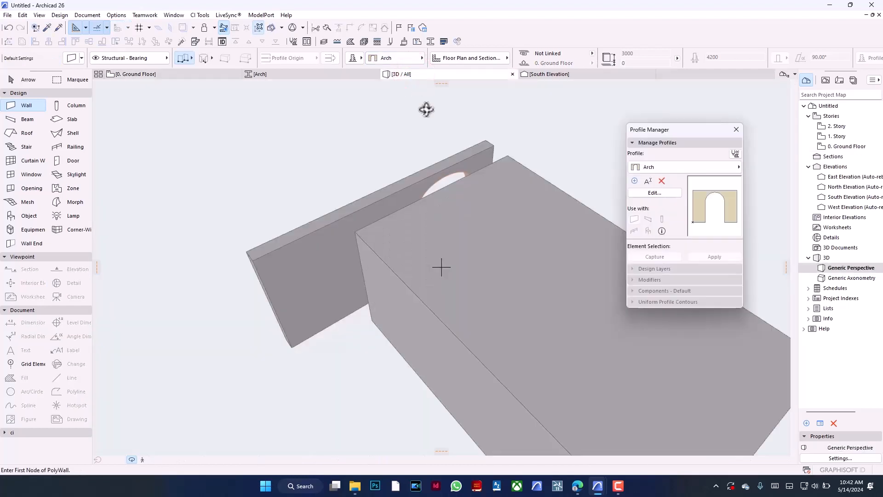
{"action": "scroll", "coordinate": [404, 184], "scroll_direction": "down", "scroll_amount": 2}
{"action": "left_click_drag", "start_coordinate": [428, 226], "coordinate": [555, 244]}
{"action": "left_click_drag", "start_coordinate": [555, 245], "coordinate": [572, 225]}
{"action": "scroll", "coordinate": [557, 266], "scroll_direction": "up", "scroll_amount": 4}
{"action": "scroll", "coordinate": [549, 271], "scroll_direction": "down", "scroll_amount": 4}
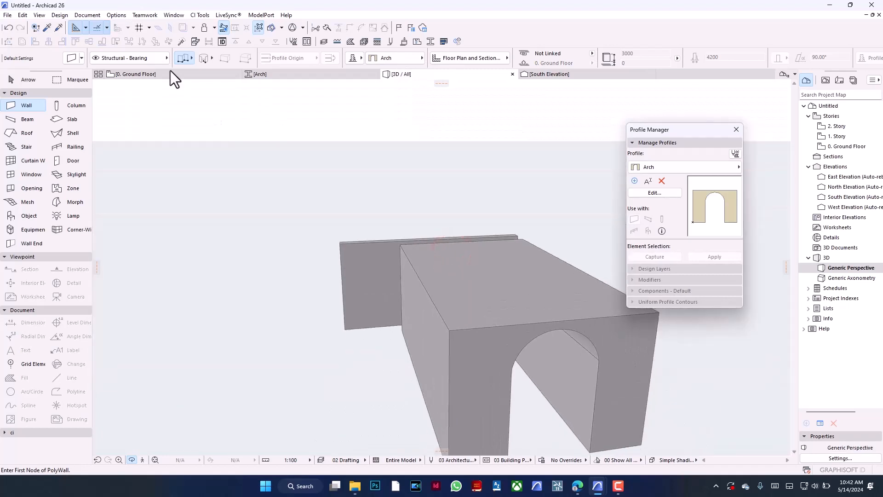
Step: On the ground floor plan, bend the Arch-profile wall's straight reference line into an arc bulging downward
{"action": "left_click", "coordinate": [164, 73]}
{"action": "left_click", "coordinate": [473, 233], "text": "shift"}
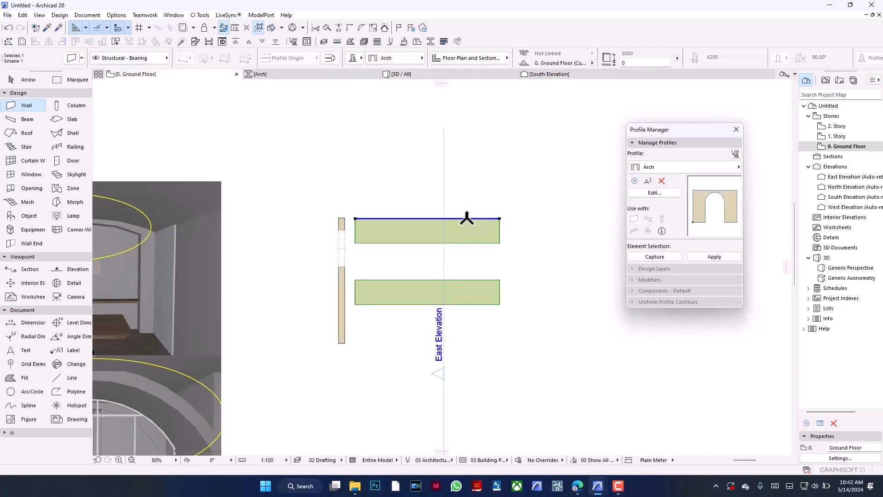
{"action": "left_click", "coordinate": [467, 218]}
{"action": "left_click", "coordinate": [465, 255]}
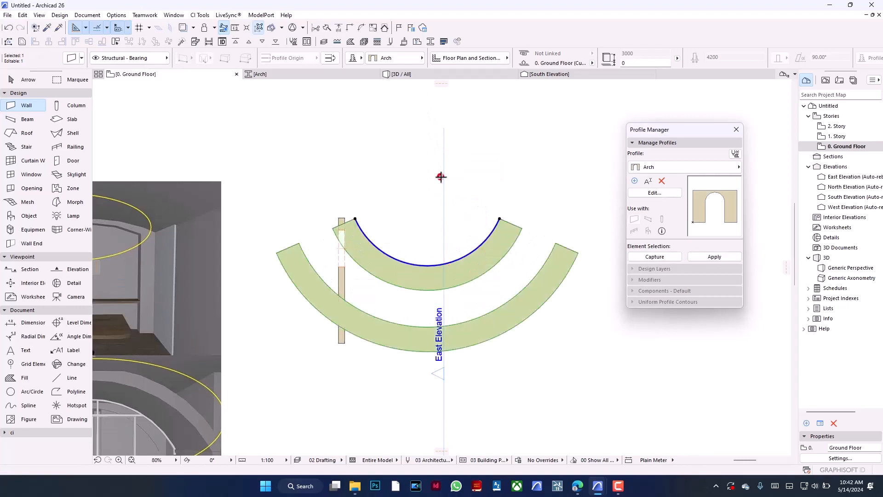
Step: Move the curved Arch-profile wall up and to the right, clear of the straight wall
{"action": "key", "text": "ctrl+d"}
{"action": "left_click", "coordinate": [396, 263]}
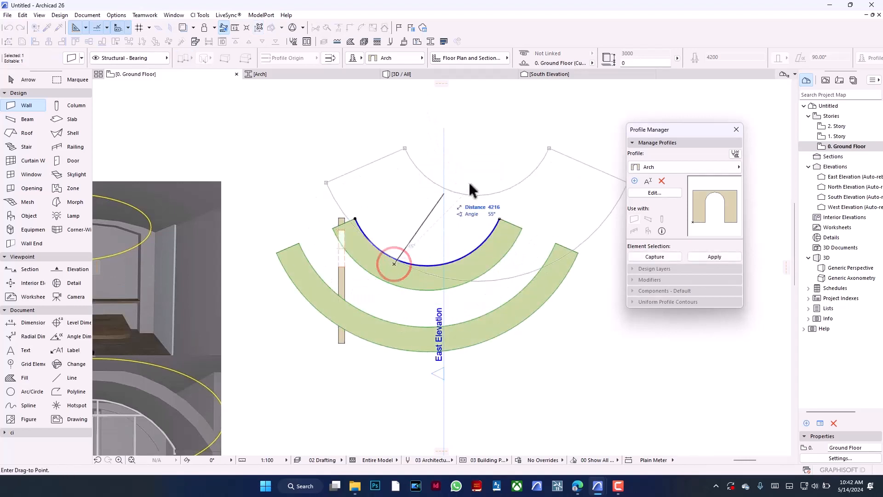
{"action": "left_click", "coordinate": [497, 166]}
{"action": "left_click", "coordinate": [363, 152]}
Step: Inspect the curved Arch-profile wall in 3D, looking closely at the arched passage at its end
{"action": "left_click", "coordinate": [433, 75]}
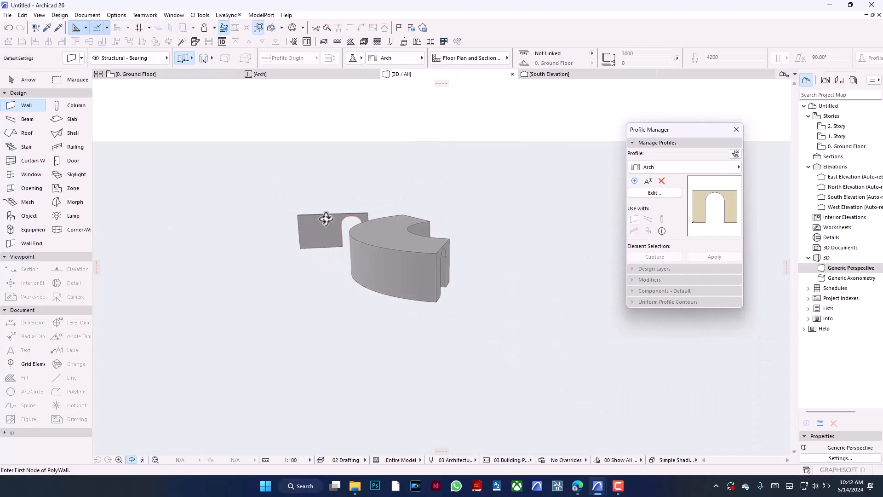
{"action": "left_click_drag", "start_coordinate": [326, 219], "coordinate": [331, 247]}
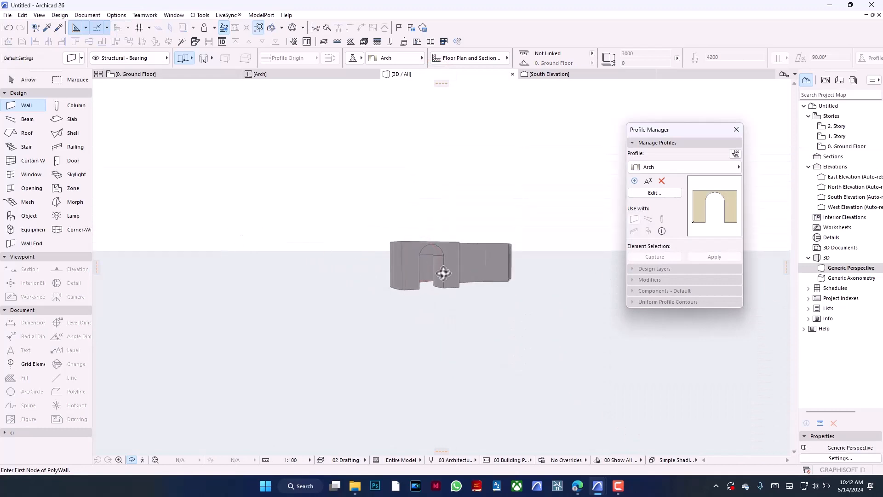
{"action": "scroll", "coordinate": [418, 255], "scroll_direction": "up", "scroll_amount": 6}
{"action": "scroll", "coordinate": [417, 256], "scroll_direction": "up", "scroll_amount": 3}
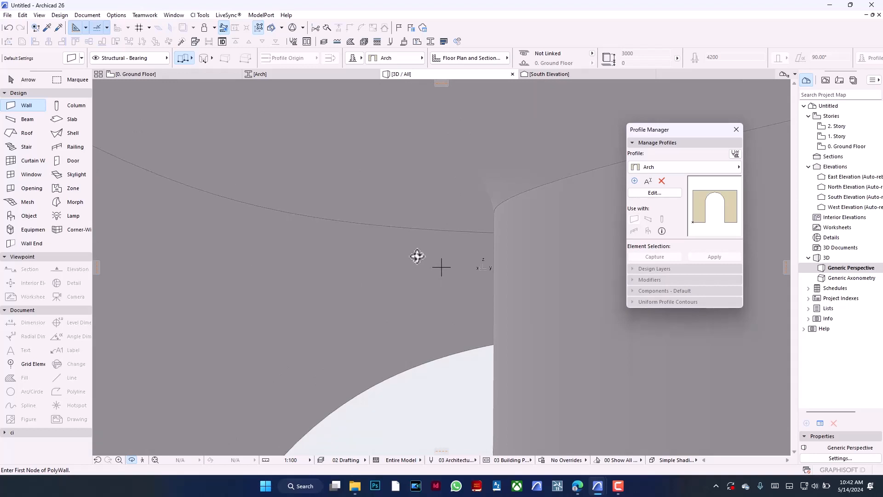
{"action": "scroll", "coordinate": [417, 256], "scroll_direction": "down", "scroll_amount": 8}
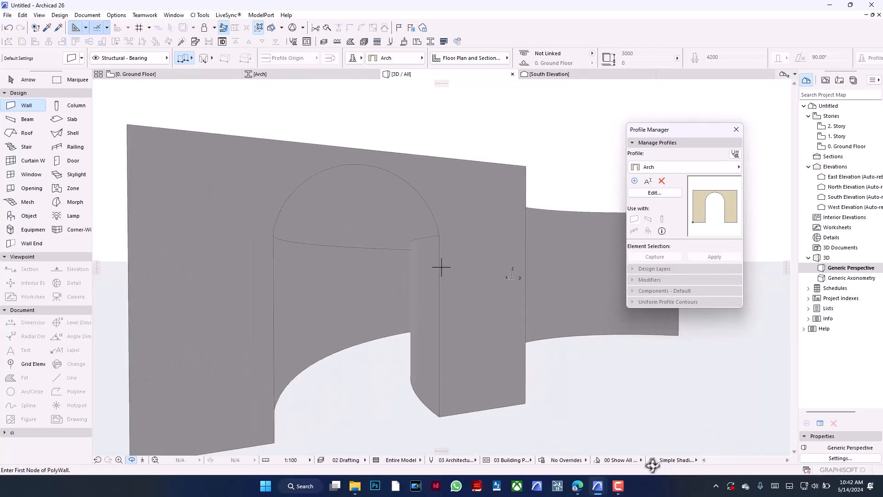
{"action": "mouse_move", "coordinate": [652, 465]}
{"action": "left_mouse_down"}
{"action": "mouse_move", "coordinate": [652, 428]}
{"action": "mouse_move", "coordinate": [612, 438]}
{"action": "left_mouse_up"}
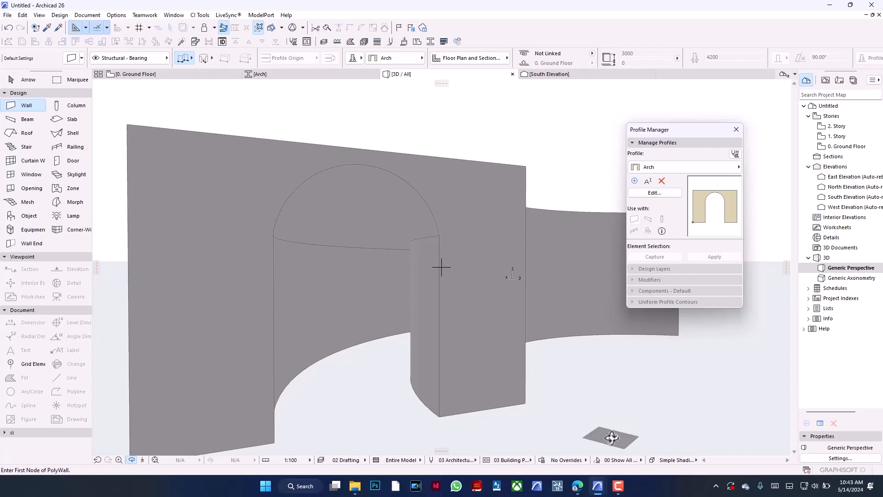
Step: Show the YouTube channel page in the browser, and return to the 3D view of the curved arch wall
{"action": "left_click", "coordinate": [577, 486]}
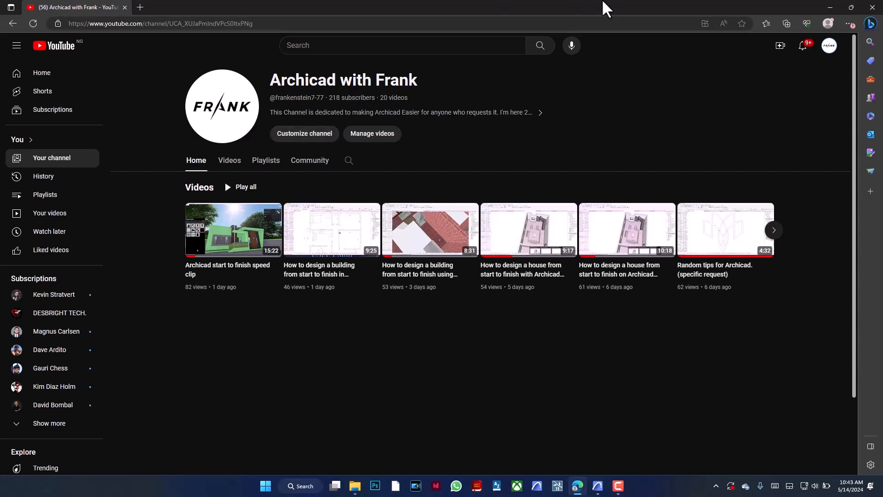
{"action": "left_click", "coordinate": [830, 7]}
{"action": "scroll", "coordinate": [345, 217], "scroll_direction": "down", "scroll_amount": 2}
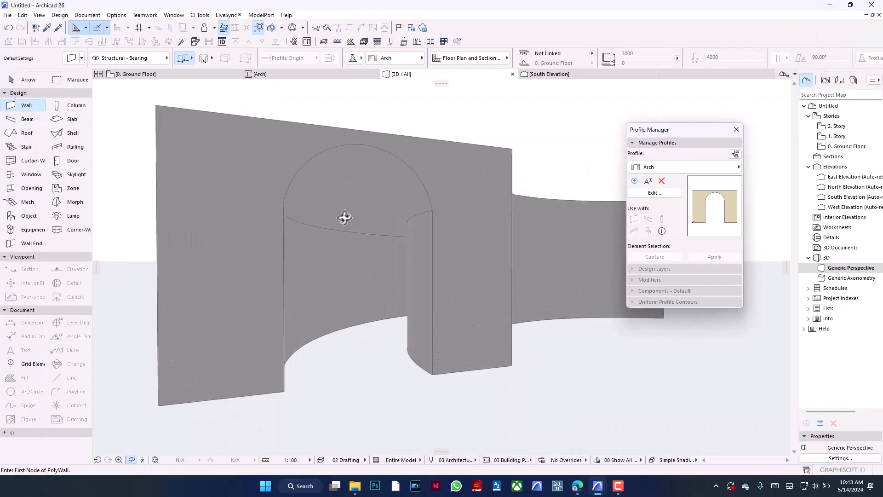
{"action": "scroll", "coordinate": [355, 226], "scroll_direction": "up", "scroll_amount": 5}
{"action": "scroll", "coordinate": [355, 227], "scroll_direction": "down", "scroll_amount": 5}
{"action": "left_click_drag", "start_coordinate": [449, 294], "coordinate": [526, 354]}
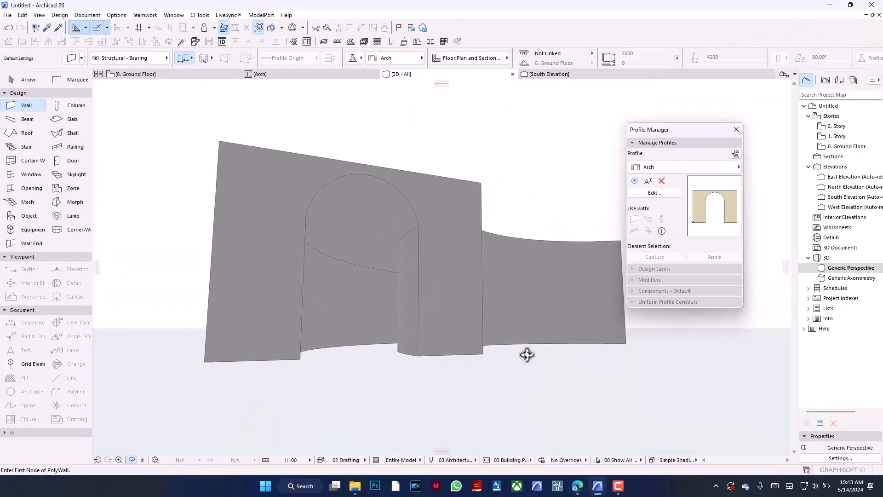
Step: Switch to the 26 PROJECT NEW PRIMARY SCHOOL DESIGN project and view its ground floor 3D document
{"action": "mouse_move", "coordinate": [598, 487]}
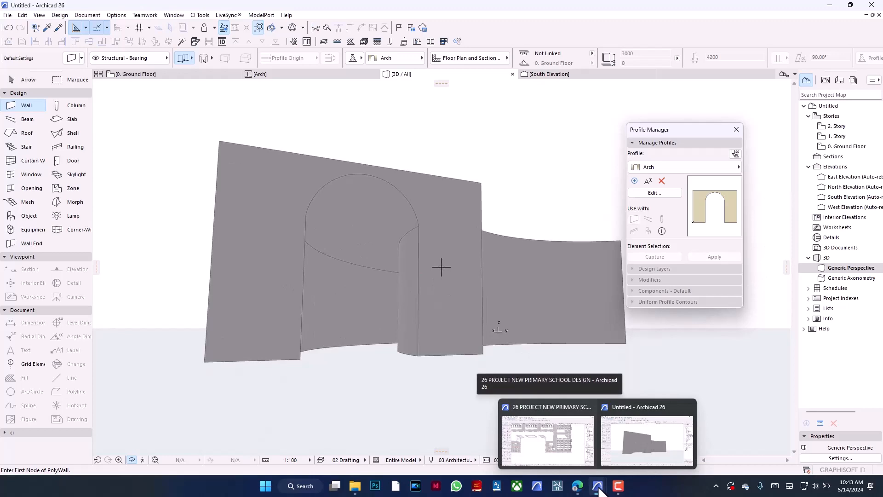
{"action": "left_click", "coordinate": [549, 448]}
{"action": "scroll", "coordinate": [597, 419], "scroll_direction": "down", "scroll_amount": 3}
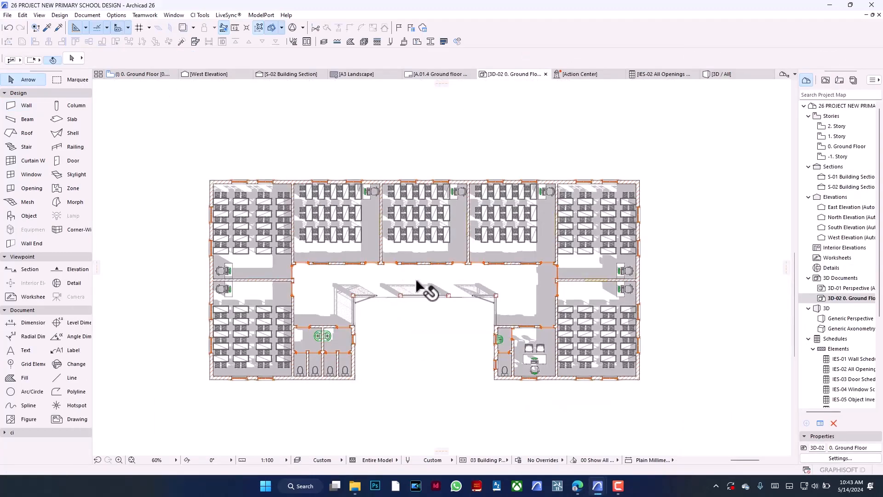
{"action": "scroll", "coordinate": [414, 317], "scroll_direction": "up", "scroll_amount": 1}
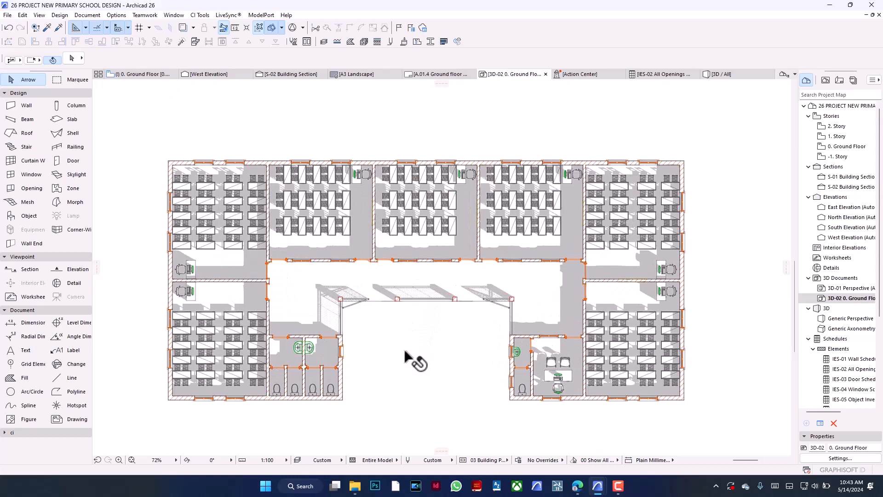